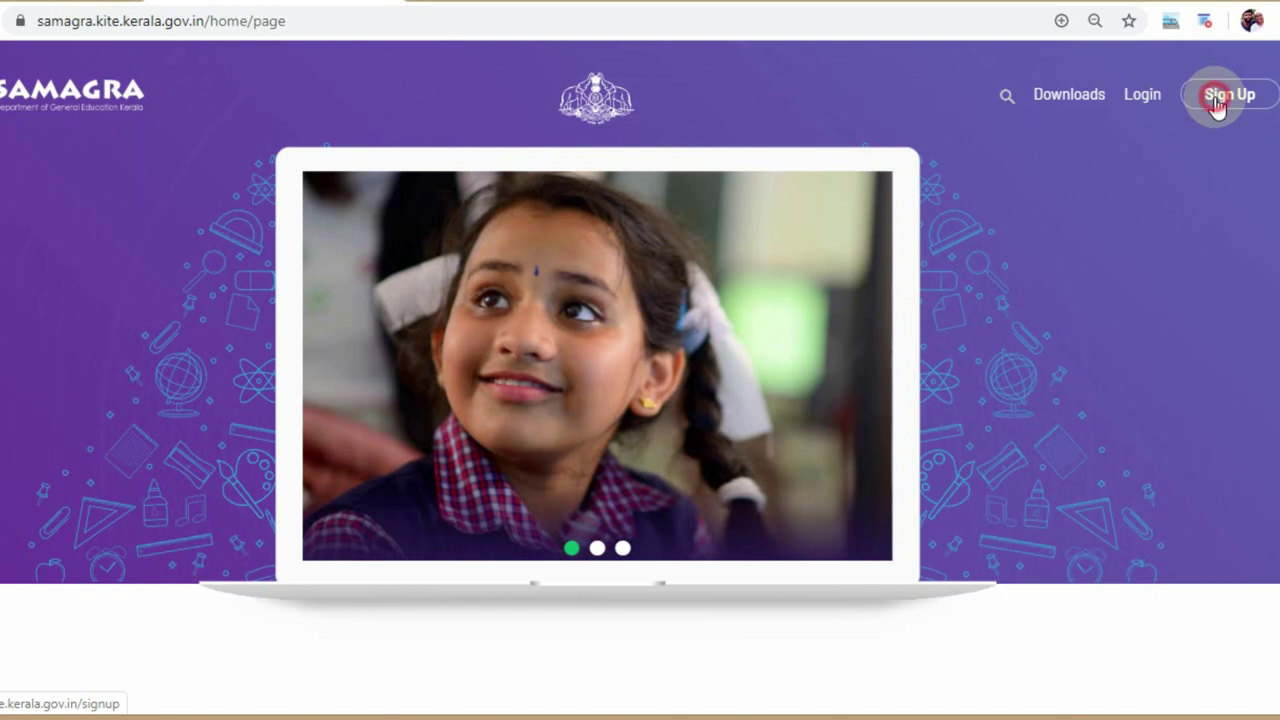
- Open the Samagra sign-up form and look over its blank name, username, email and password fields
{"action": "left_click", "coordinate": [1217, 104]}
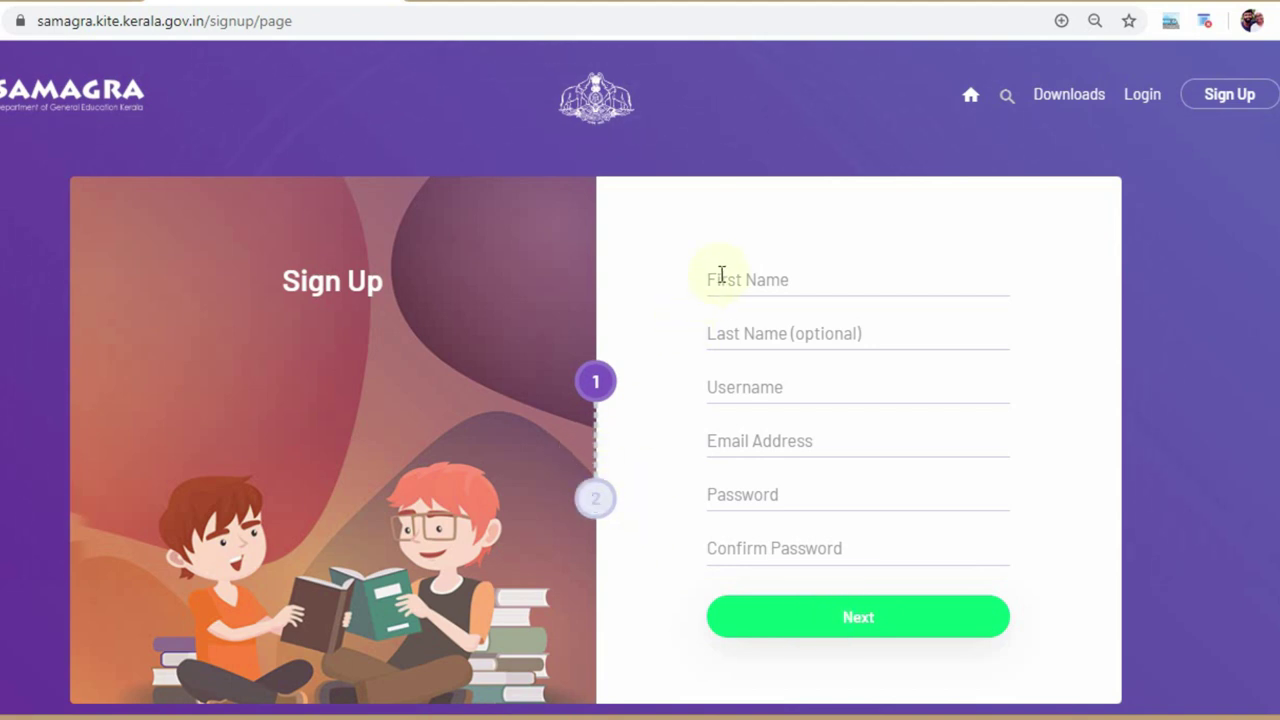
{"action": "left_click", "coordinate": [765, 396]}
{"action": "scroll", "coordinate": [1232, 122], "scroll_direction": "down", "scroll_amount": 2}
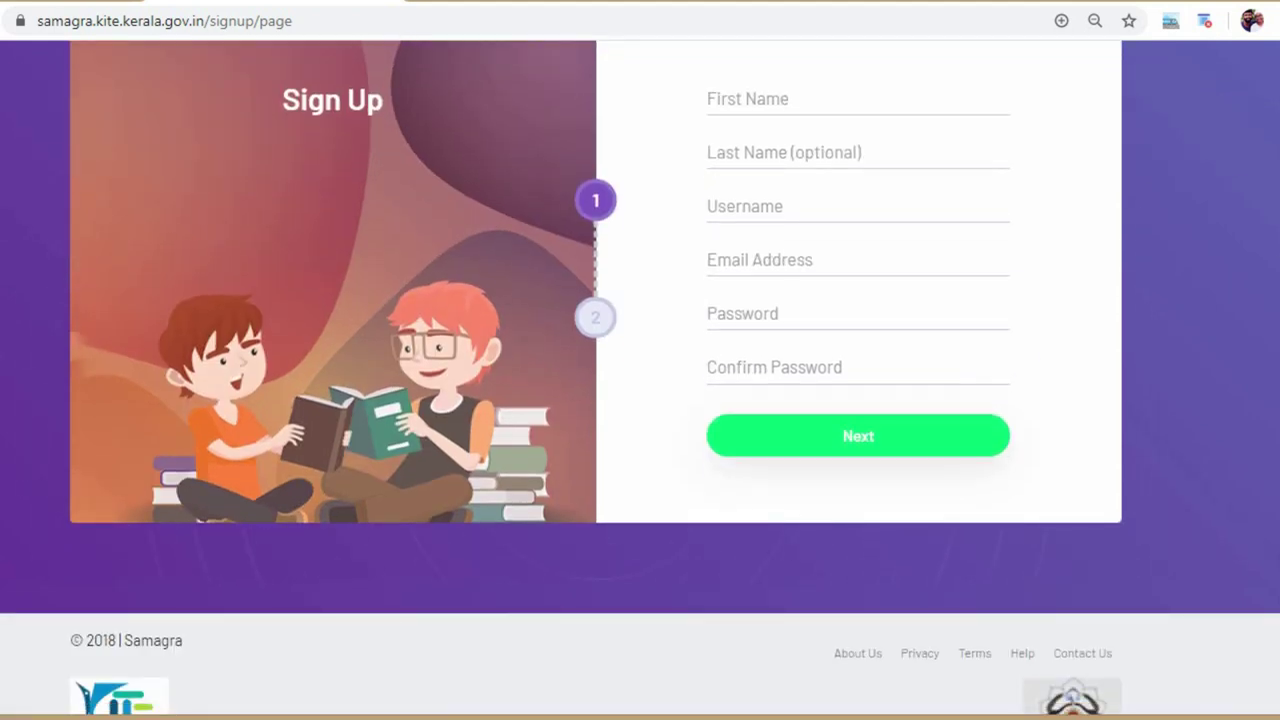
{"action": "scroll", "coordinate": [1155, 455], "scroll_direction": "up", "scroll_amount": 2}
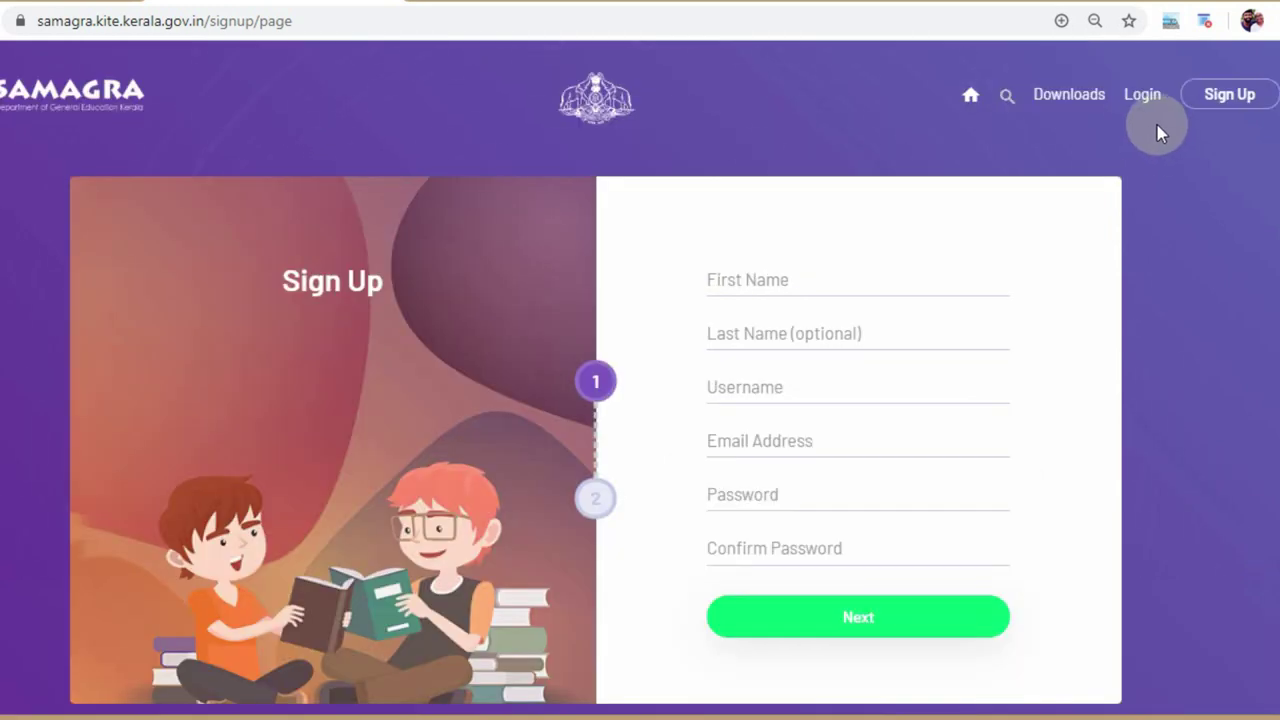
- Log in to the teacher account with its username and password
{"action": "left_click", "coordinate": [1146, 106]}
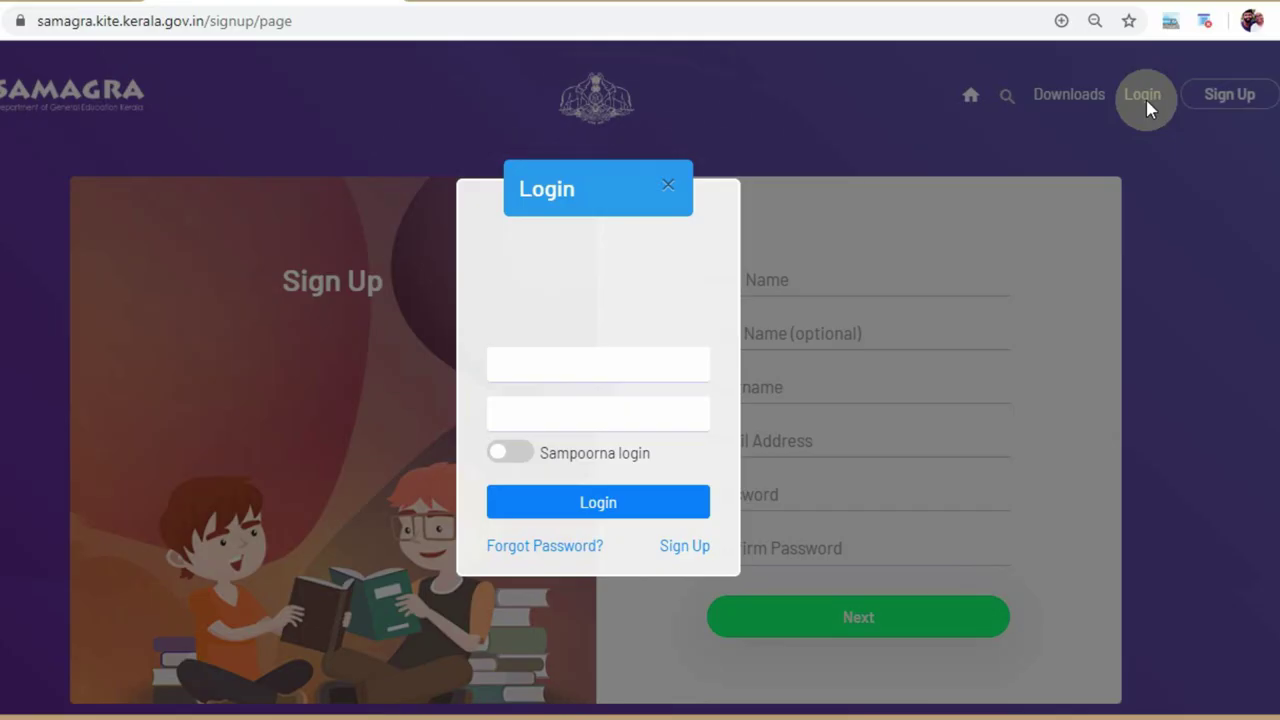
{"action": "left_click", "coordinate": [589, 364]}
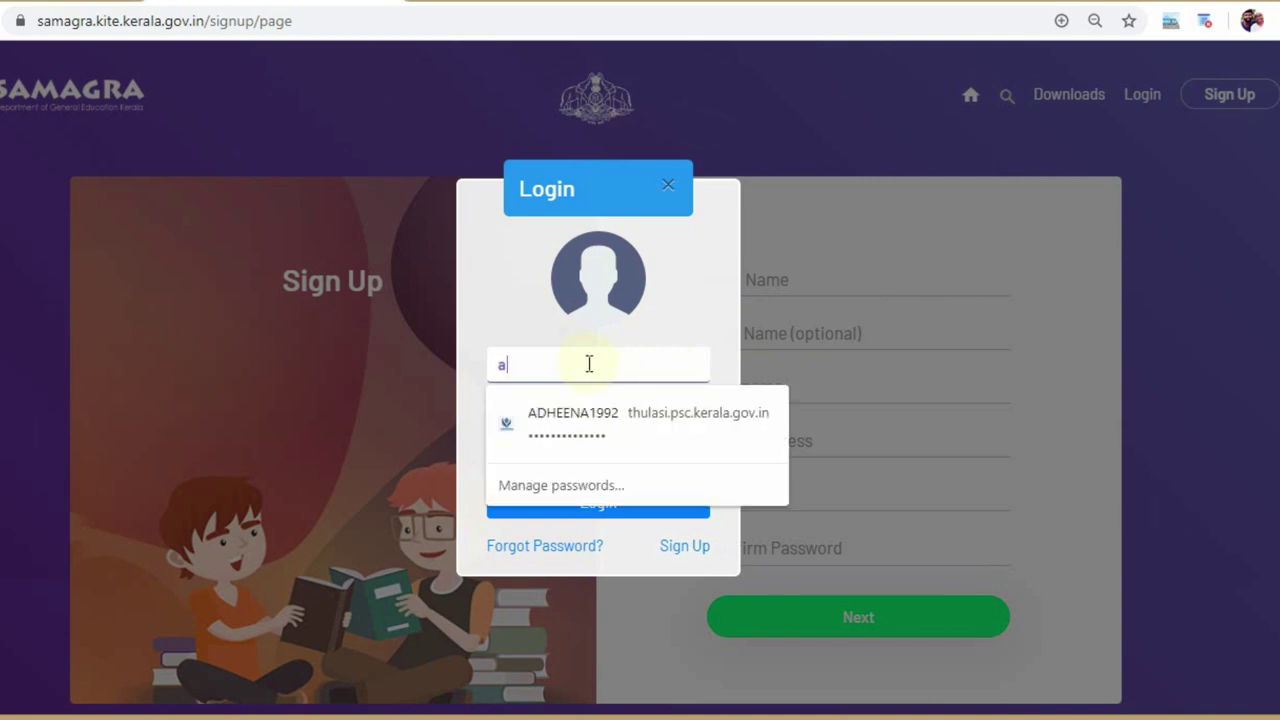
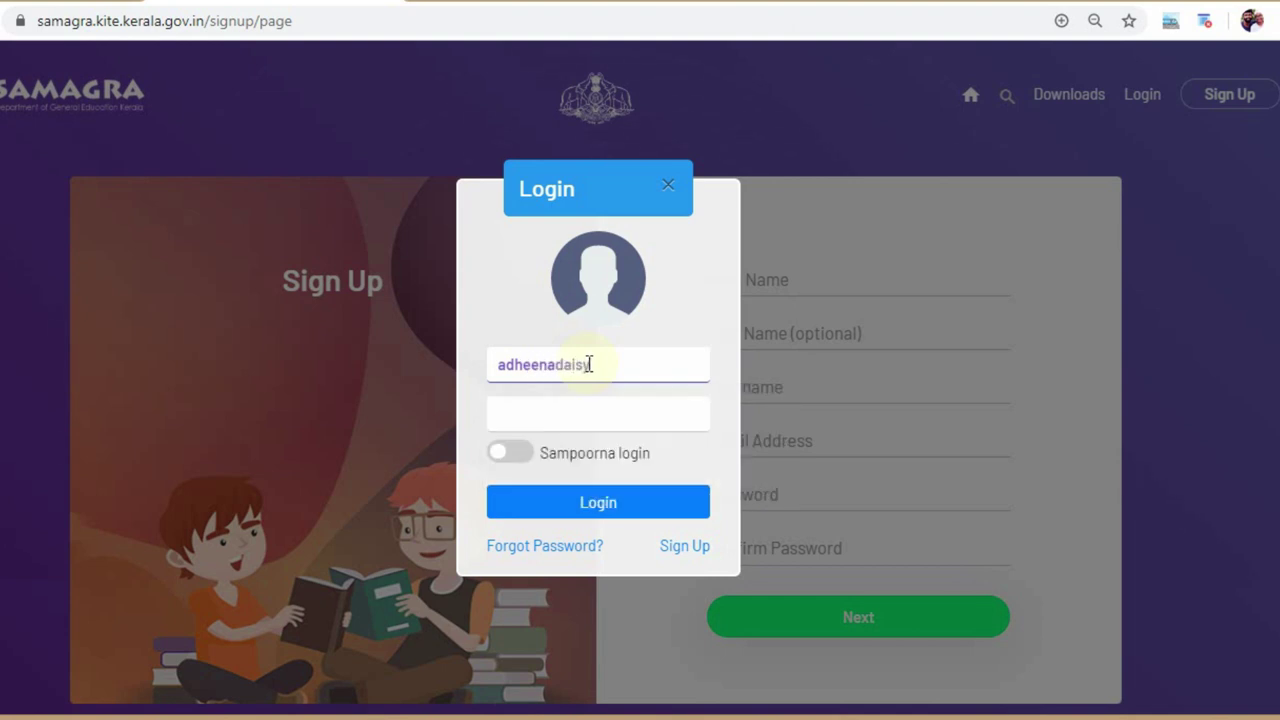
{"action": "left_click", "coordinate": [579, 420]}
{"action": "type", "text": "a"}
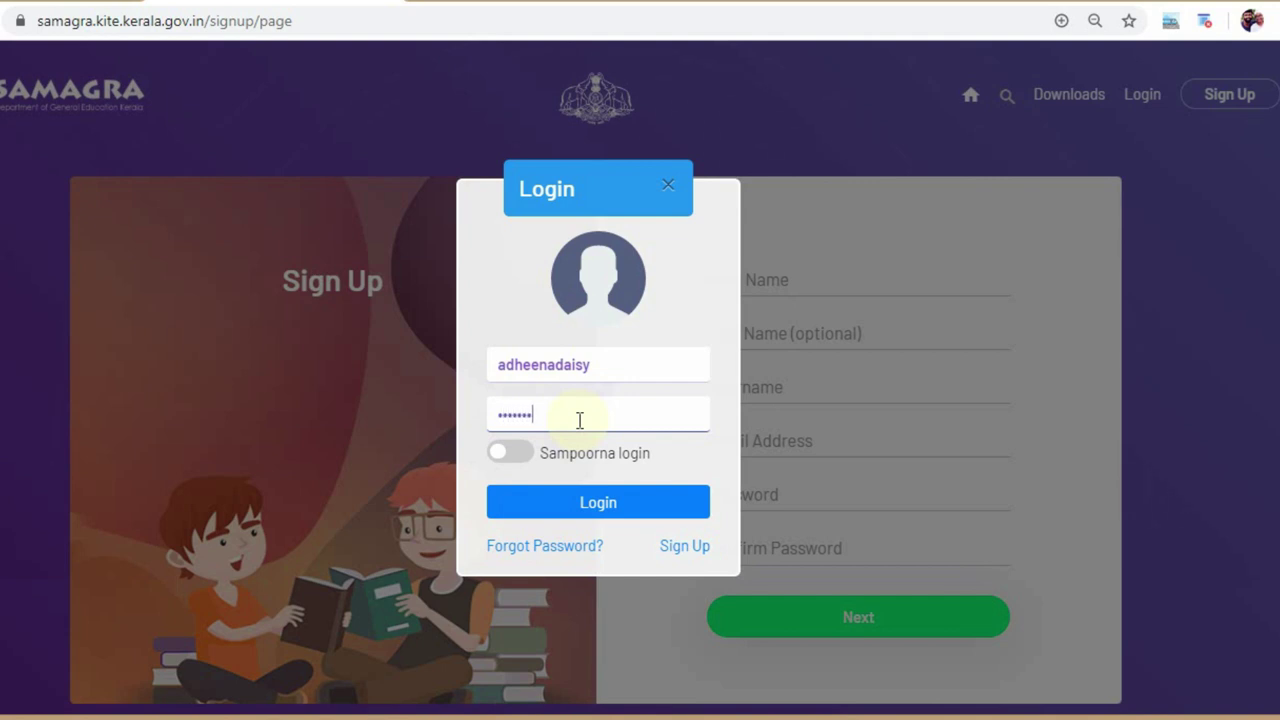
{"action": "left_click", "coordinate": [607, 509]}
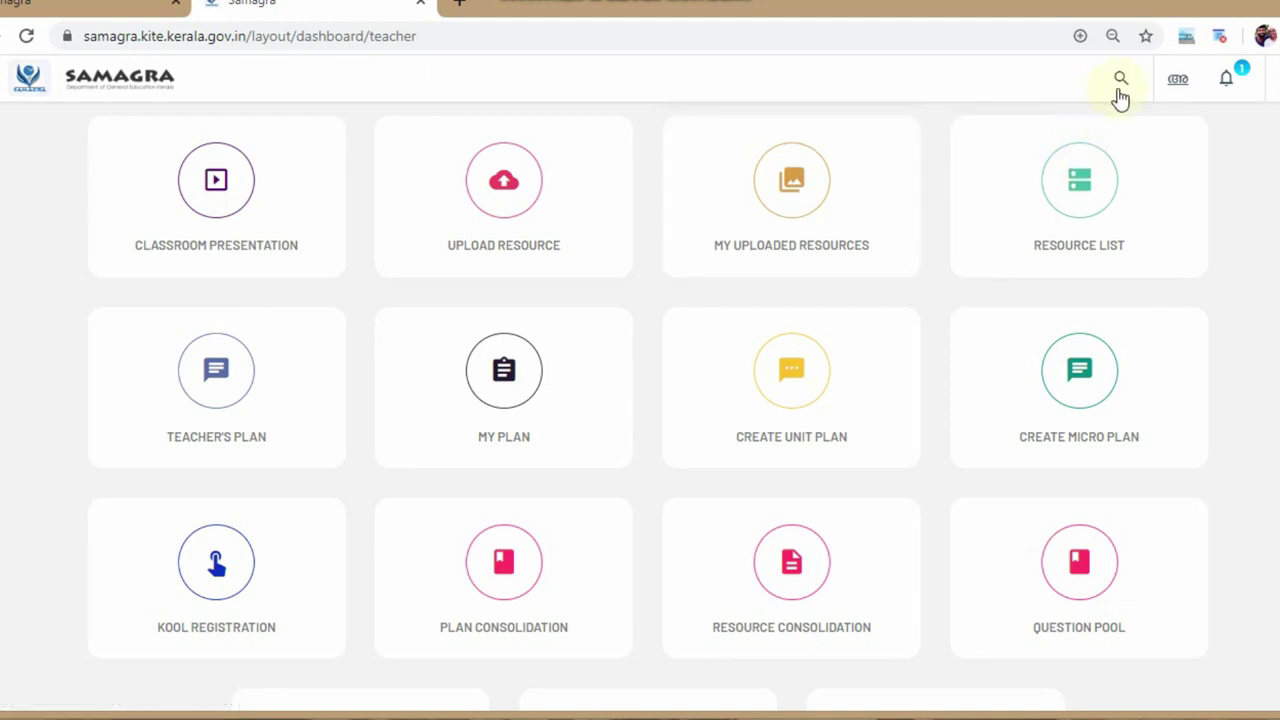
- Check the interface language options and go to the Teacher's Plan section
{"action": "left_click", "coordinate": [1172, 86]}
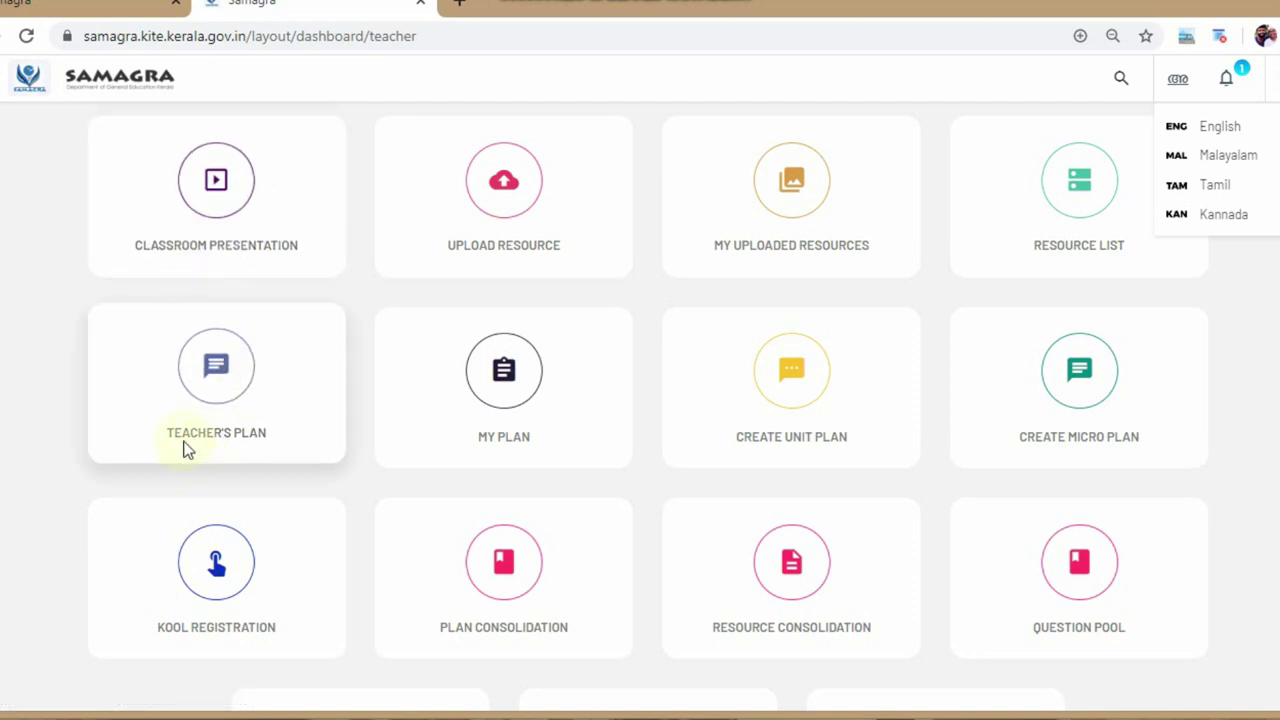
{"action": "left_click", "coordinate": [228, 440]}
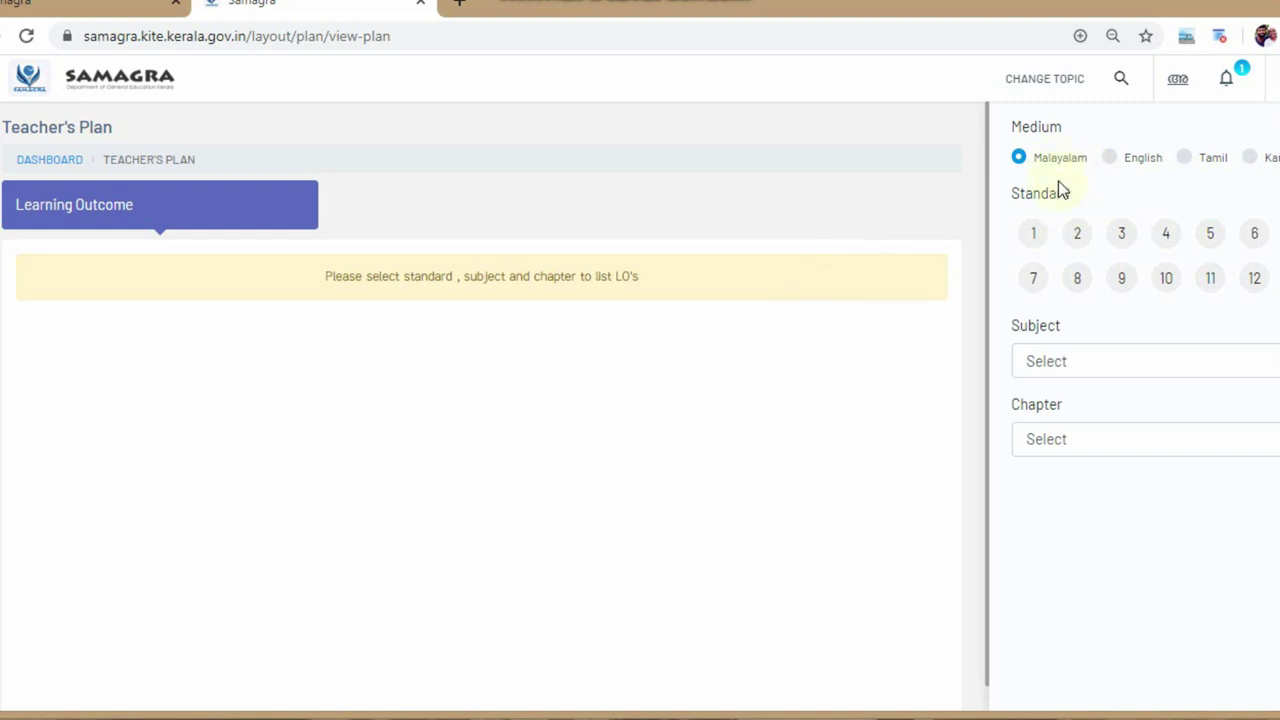
- Filter learning outcomes to Standard 4, Maths, chapter 10-വിവരശേഖരണം
{"action": "left_click", "coordinate": [1158, 243]}
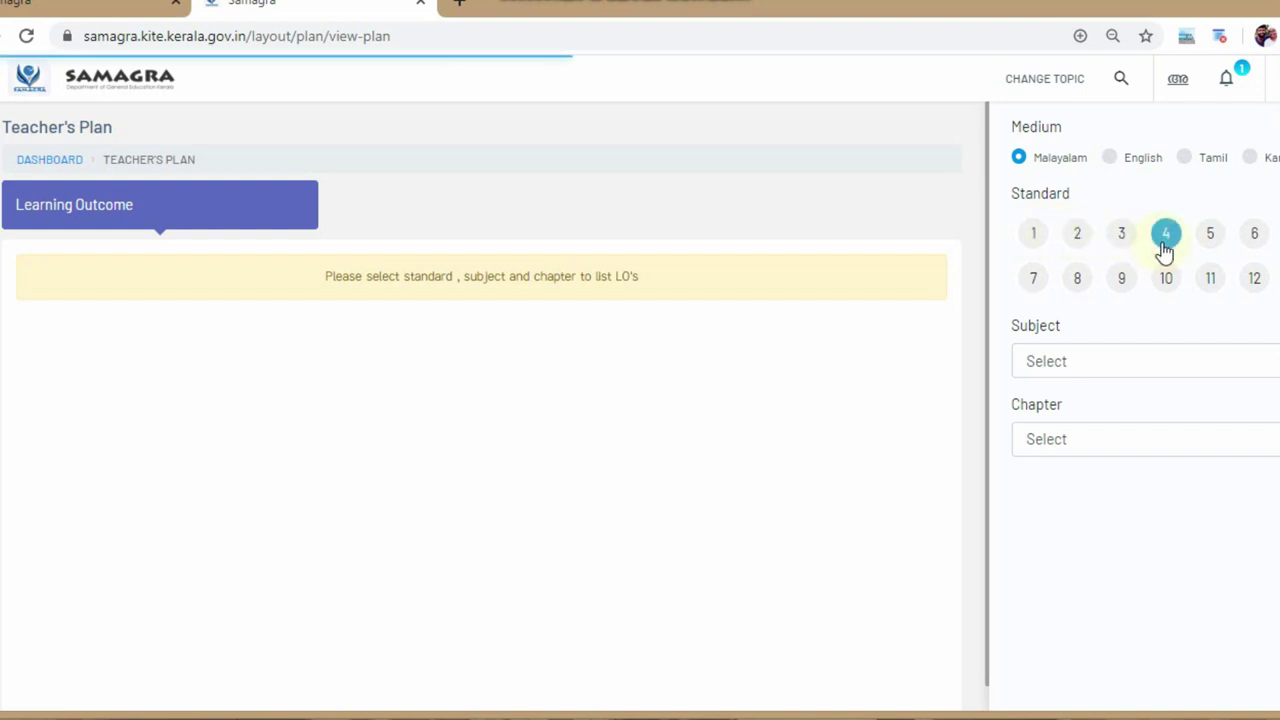
{"action": "left_click", "coordinate": [1137, 362]}
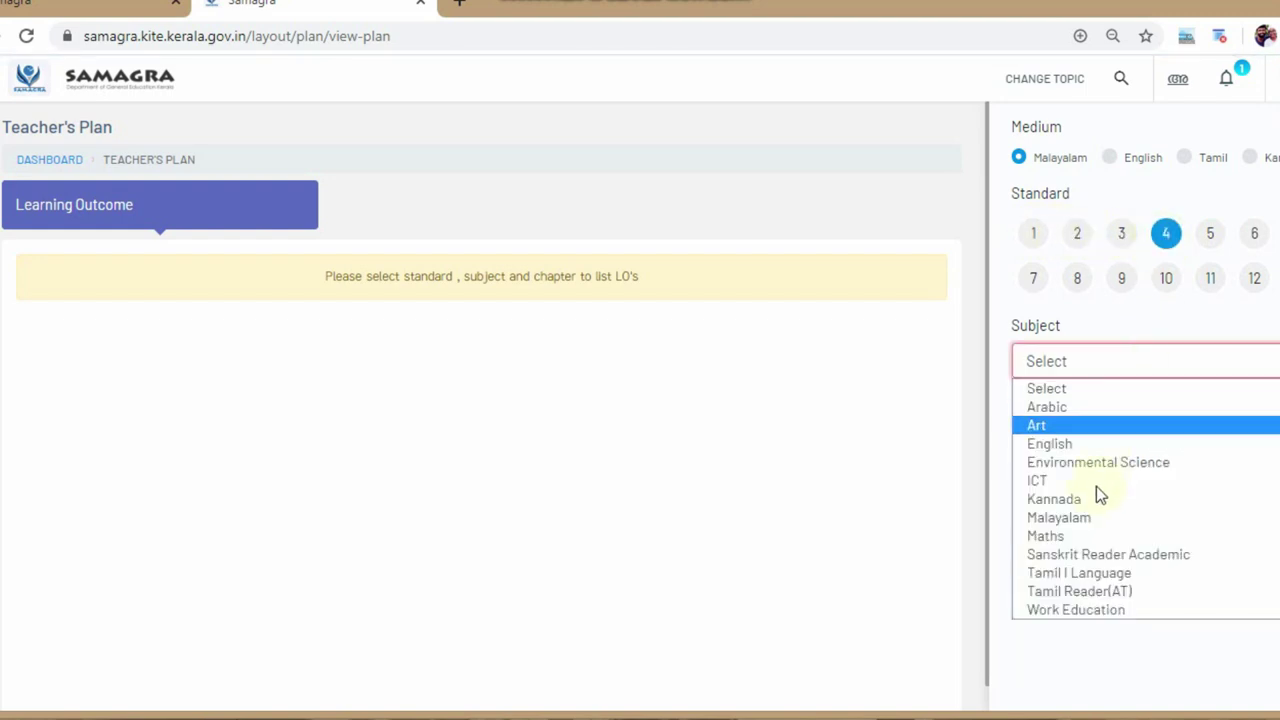
{"action": "left_click", "coordinate": [1089, 536]}
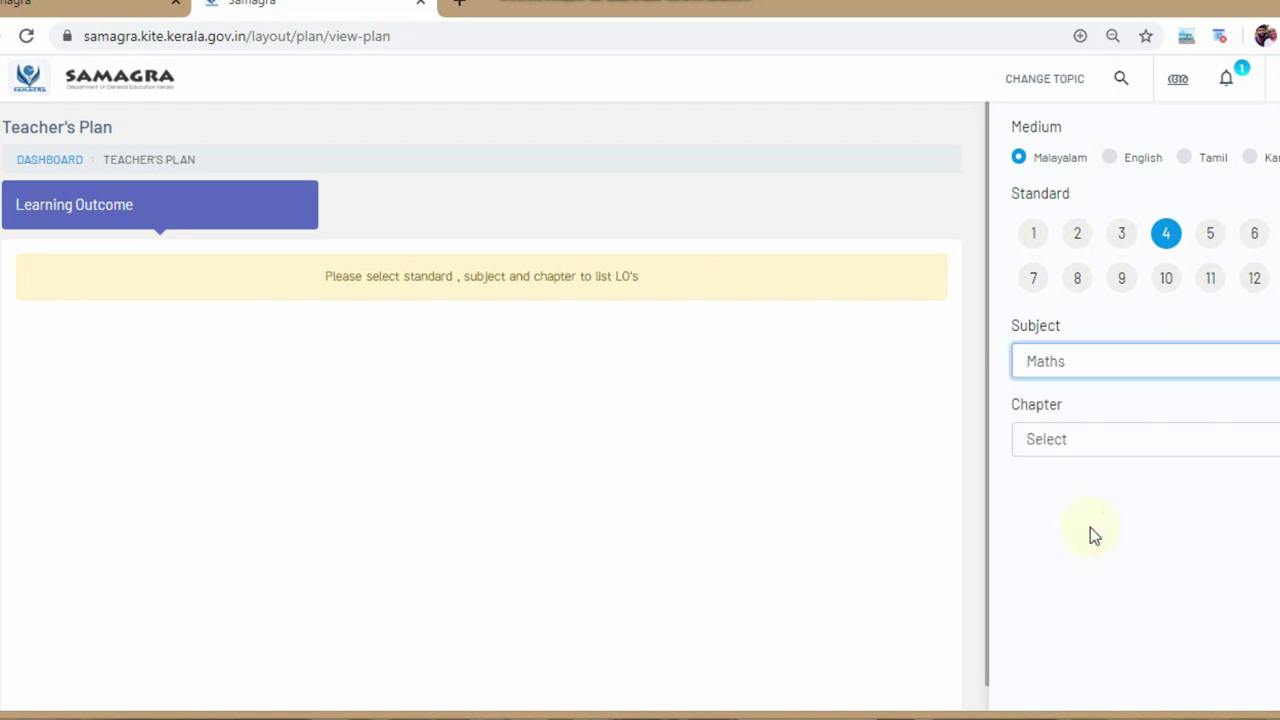
{"action": "left_click", "coordinate": [1059, 454]}
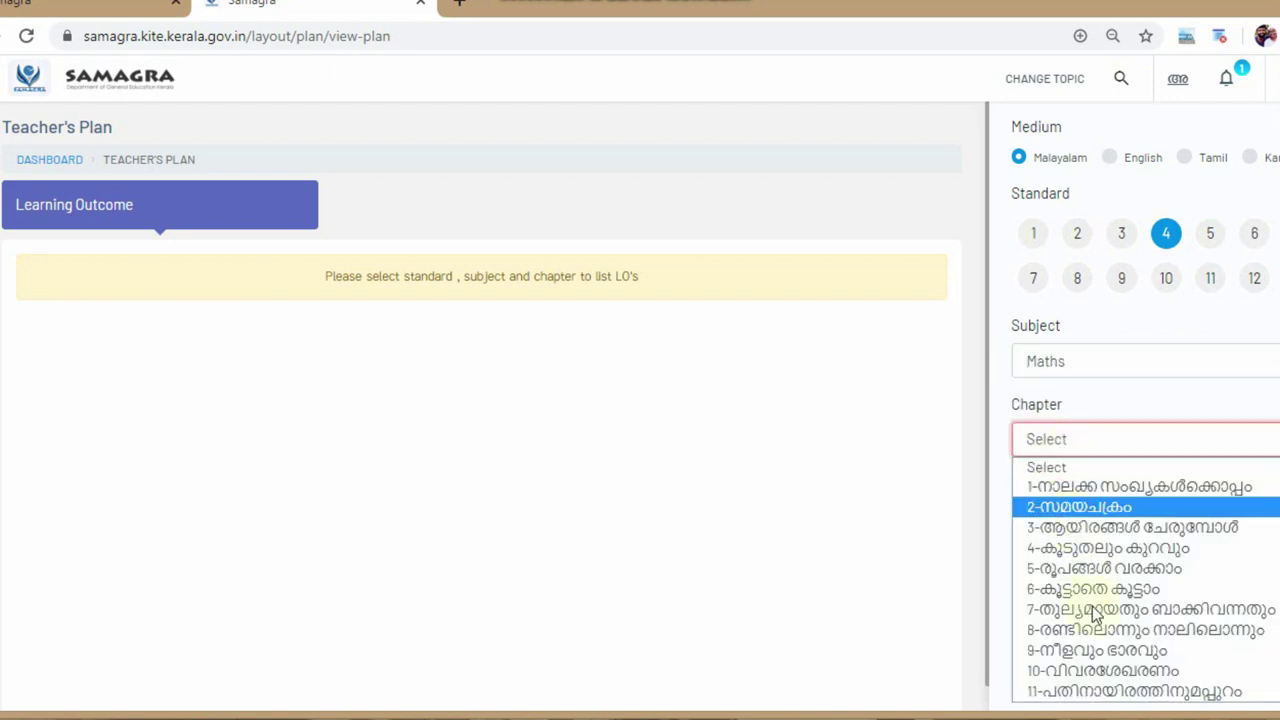
{"action": "left_click", "coordinate": [1103, 672]}
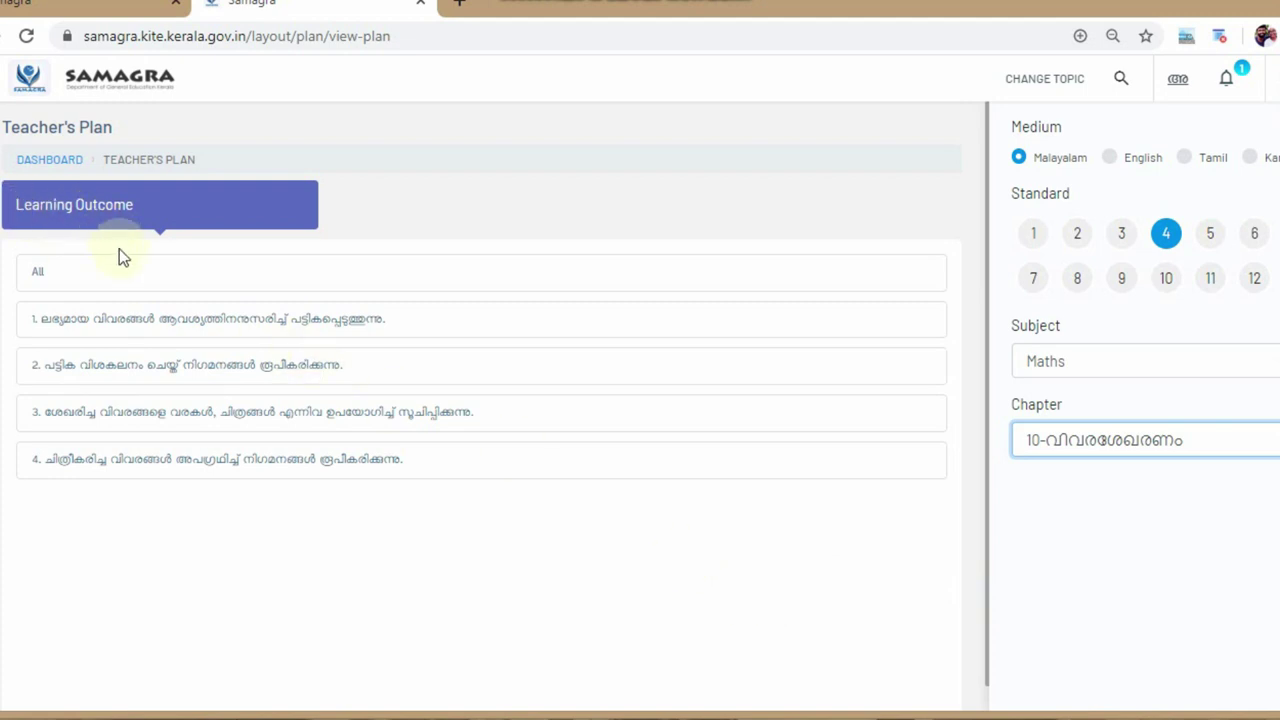
- Show the unit plans for the first learning outcome
{"action": "left_click", "coordinate": [153, 326]}
{"action": "left_click", "coordinate": [153, 326]}
{"action": "left_click", "coordinate": [153, 326]}
{"action": "left_click", "coordinate": [153, 326]}
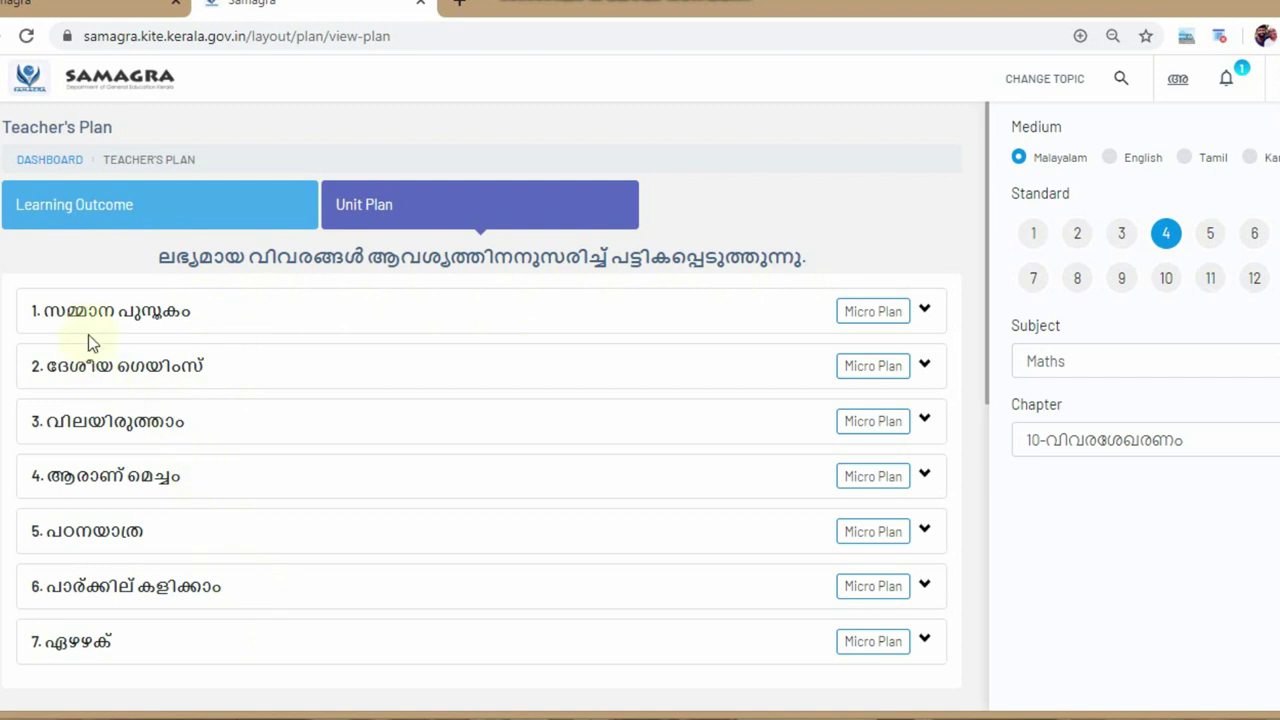
- Expand lesson 3, വിലയിരുത്താം, and bring its Customize button into view
{"action": "left_click", "coordinate": [135, 437]}
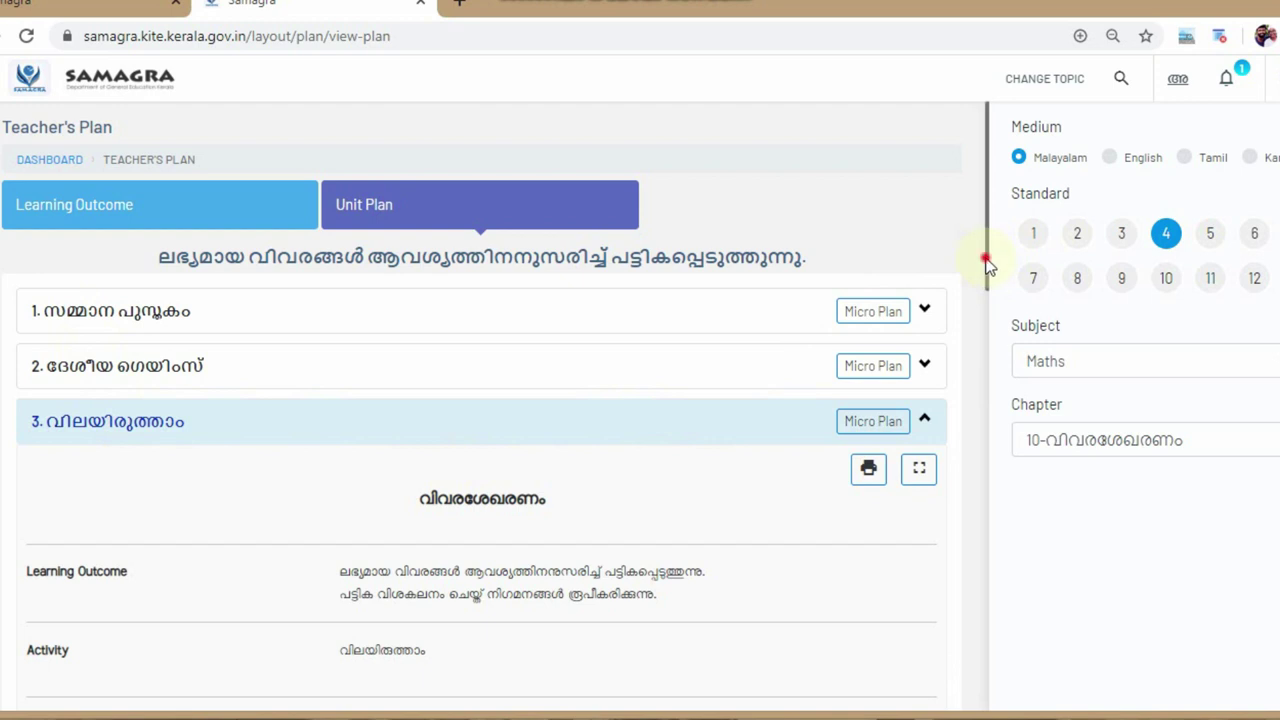
{"action": "left_click_drag", "start_coordinate": [986, 263], "coordinate": [964, 438]}
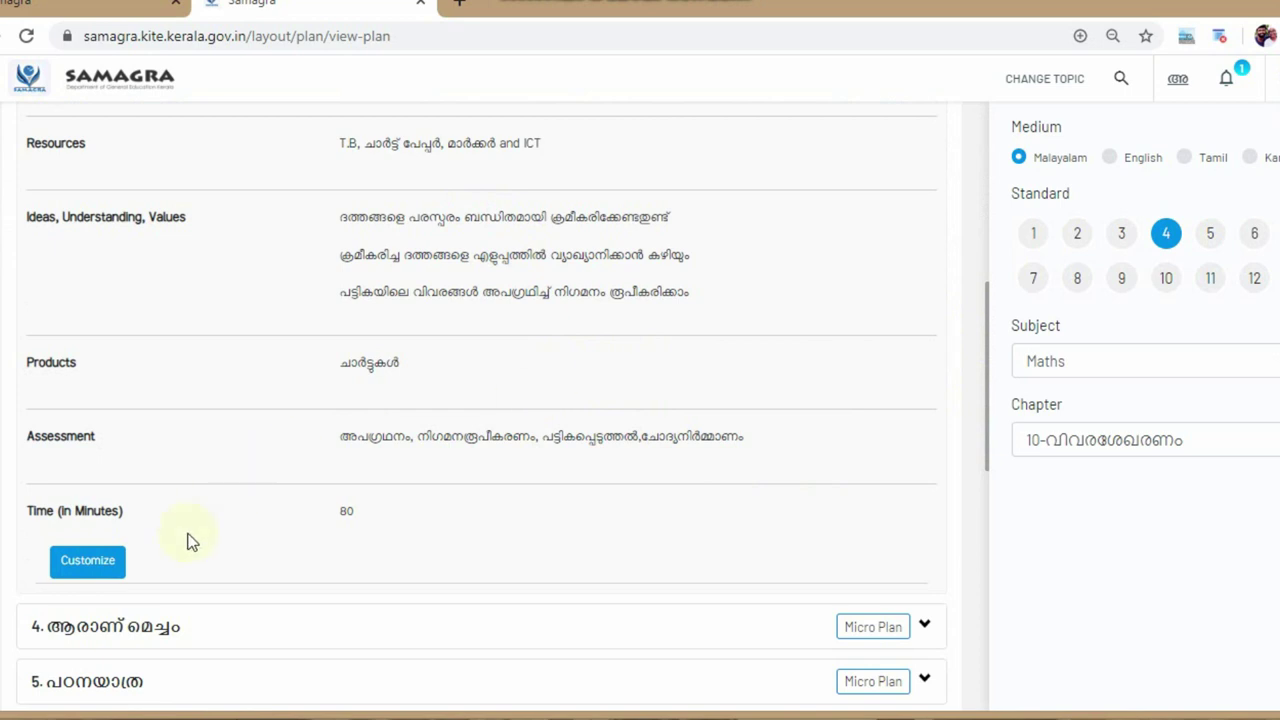
{"action": "left_click", "coordinate": [76, 568]}
- Customise the വിലയിരുത്താം unit plan to also include the third learning outcome, then save
{"action": "left_click", "coordinate": [102, 564]}
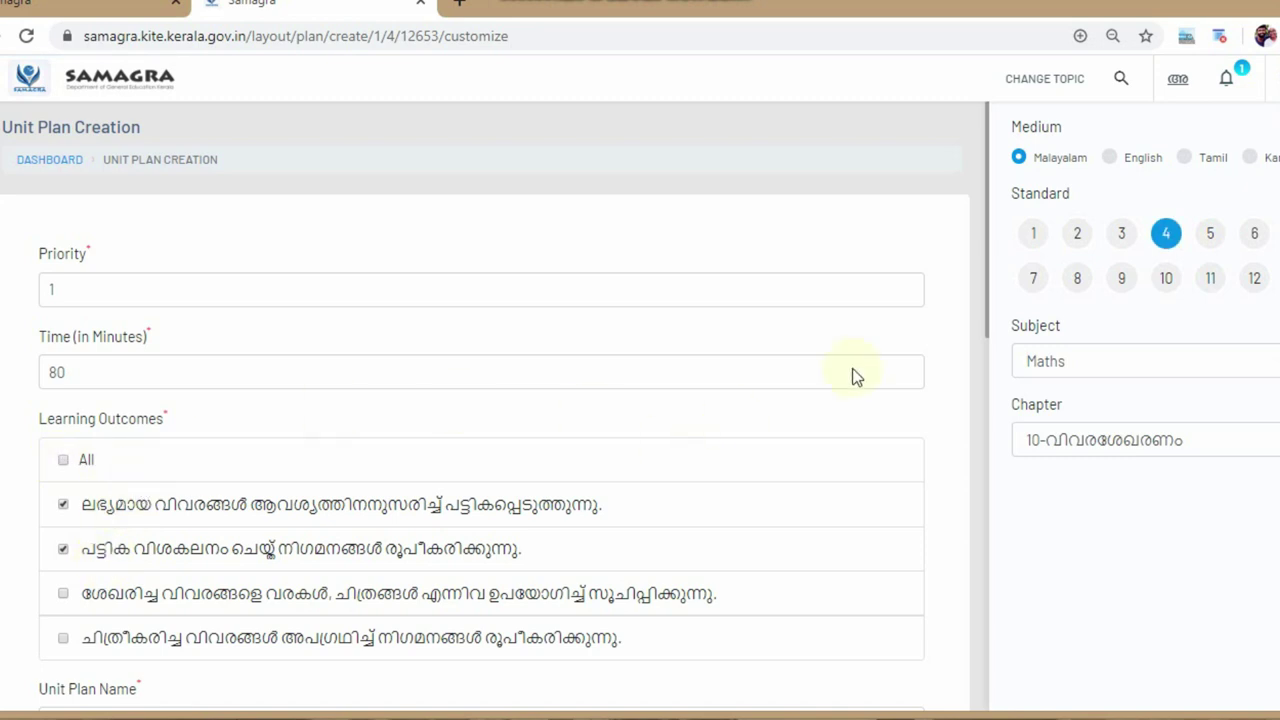
{"action": "left_click", "coordinate": [987, 318]}
{"action": "left_click_drag", "start_coordinate": [987, 318], "coordinate": [986, 337]}
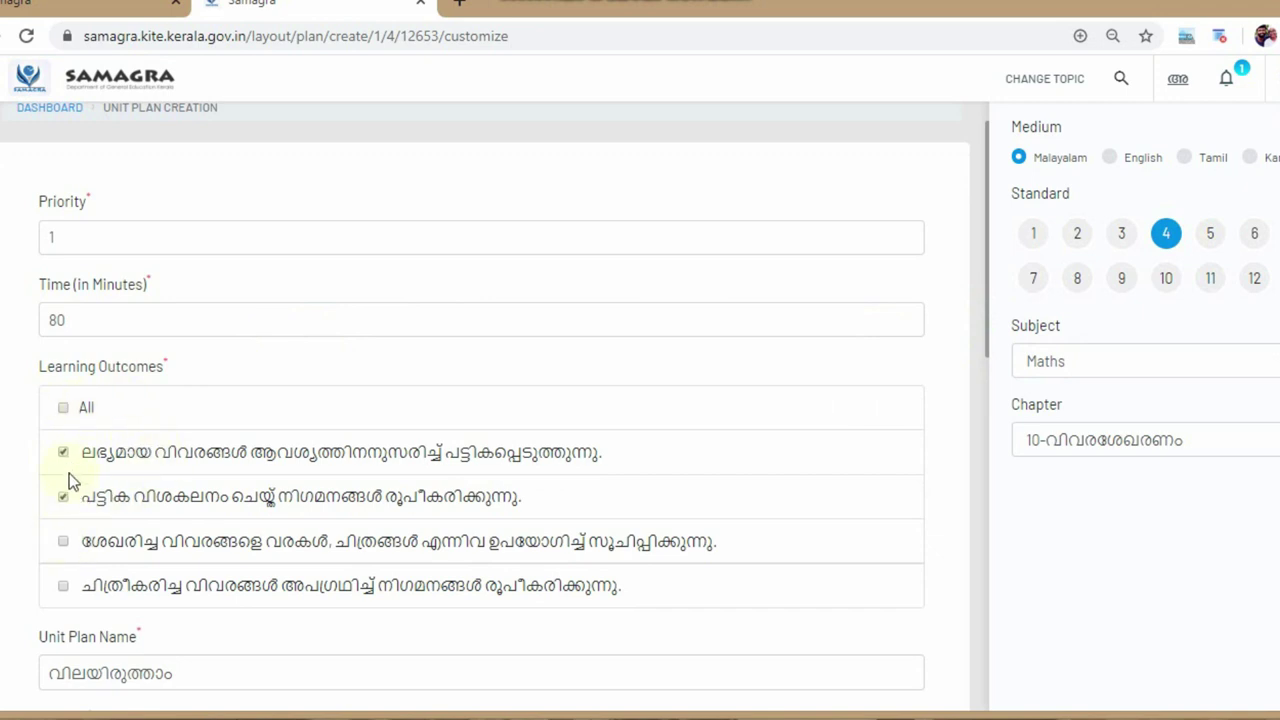
{"action": "left_click", "coordinate": [64, 532]}
{"action": "left_click_drag", "start_coordinate": [986, 277], "coordinate": [1006, 634]}
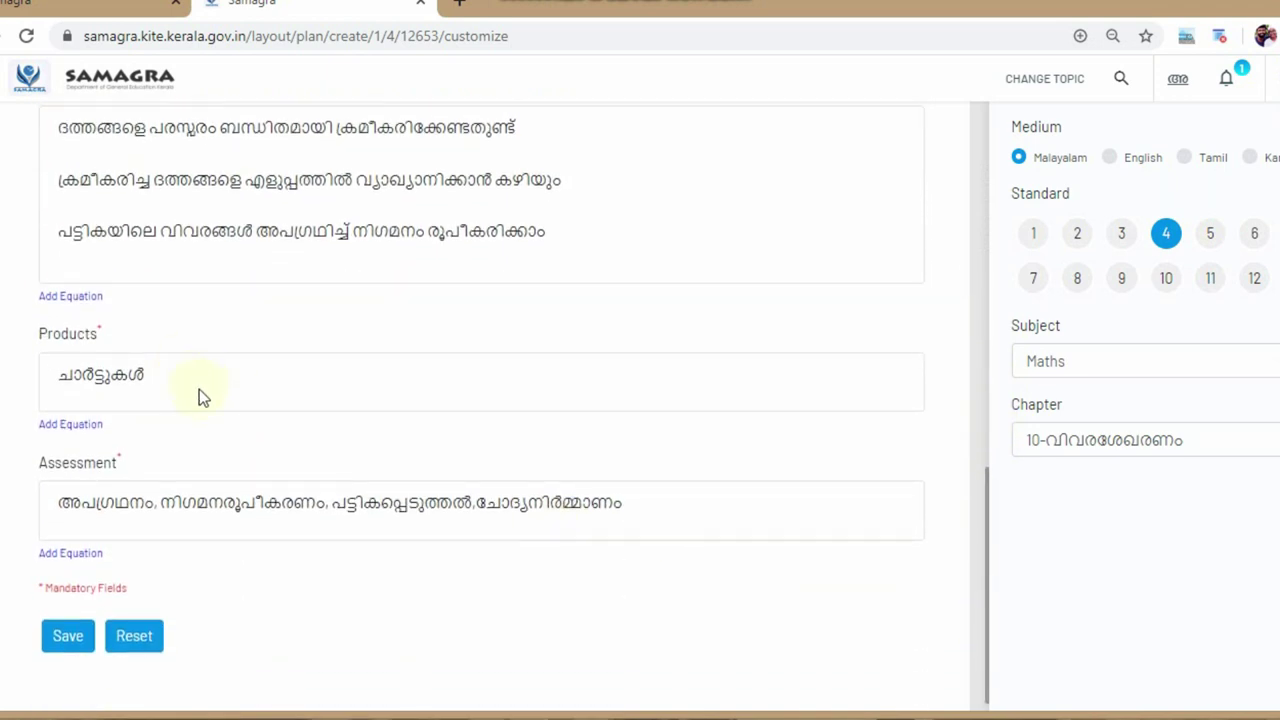
{"action": "left_click", "coordinate": [72, 648]}
{"action": "left_click", "coordinate": [72, 645]}
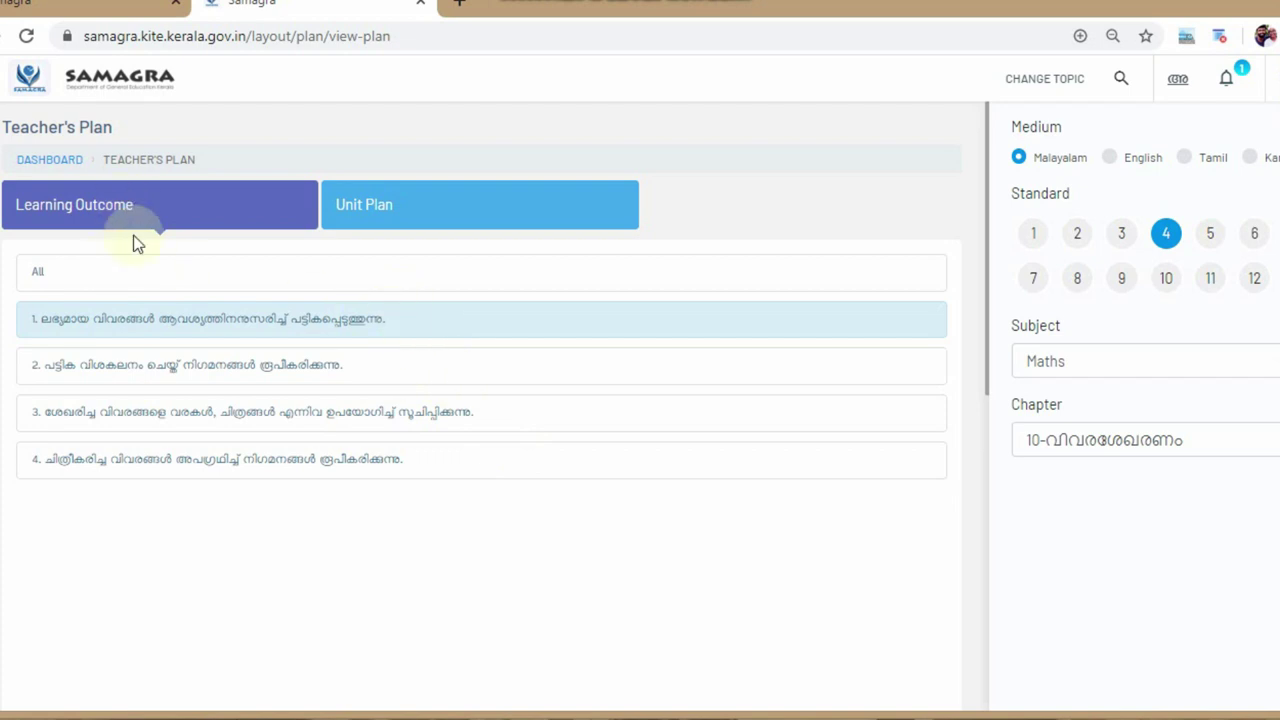
- Submit the വിലയിരുത്താം unit's micro plan for approval and confirm it
{"action": "left_click", "coordinate": [181, 322]}
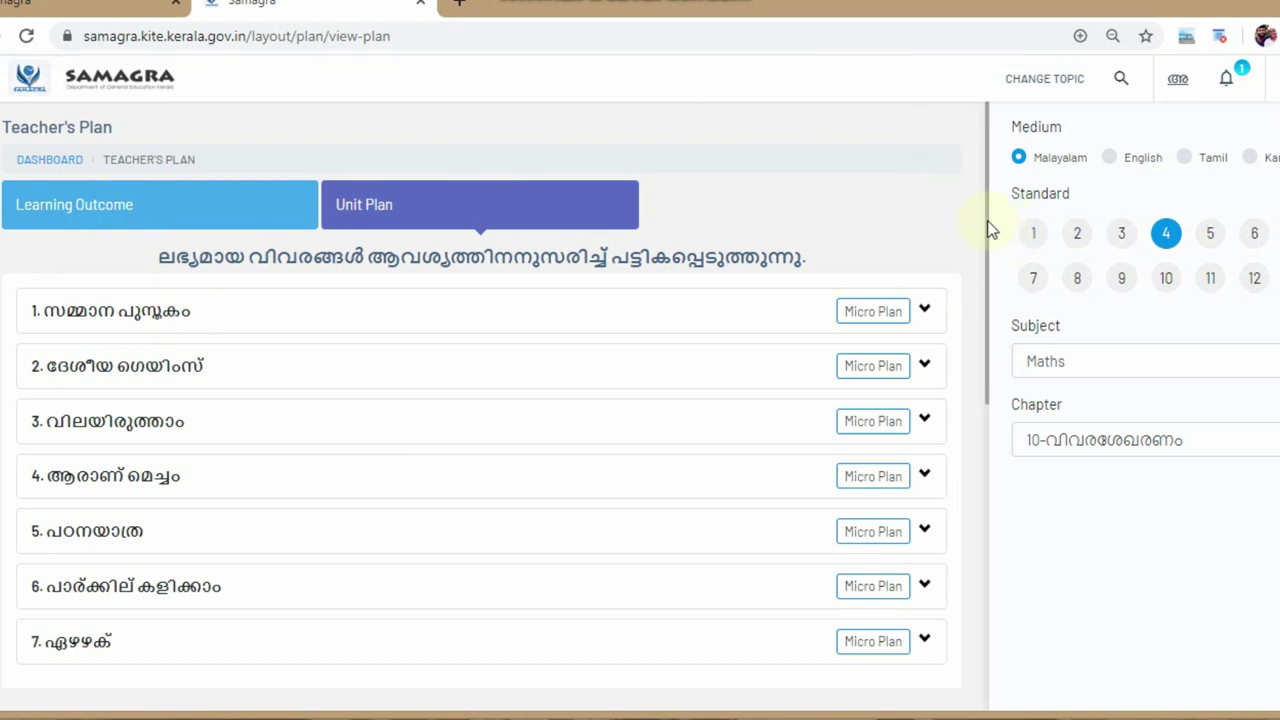
{"action": "left_click_drag", "start_coordinate": [986, 217], "coordinate": [969, 500]}
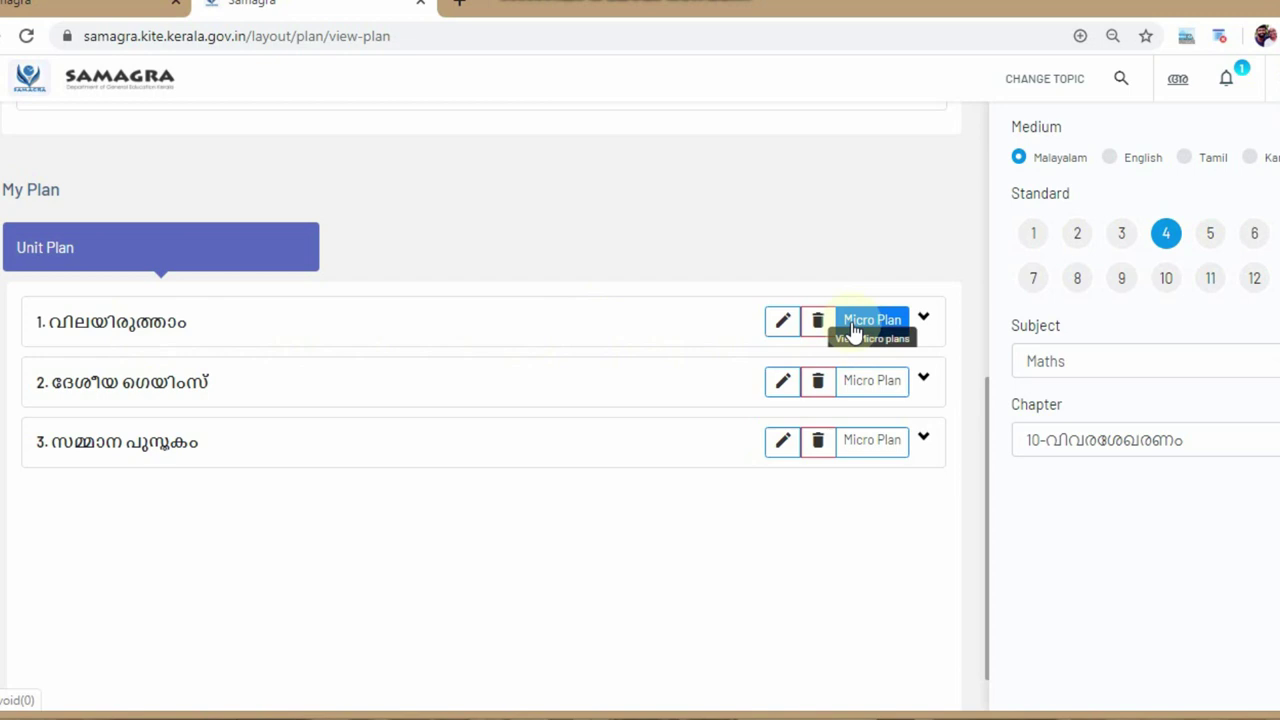
{"action": "left_click", "coordinate": [893, 322]}
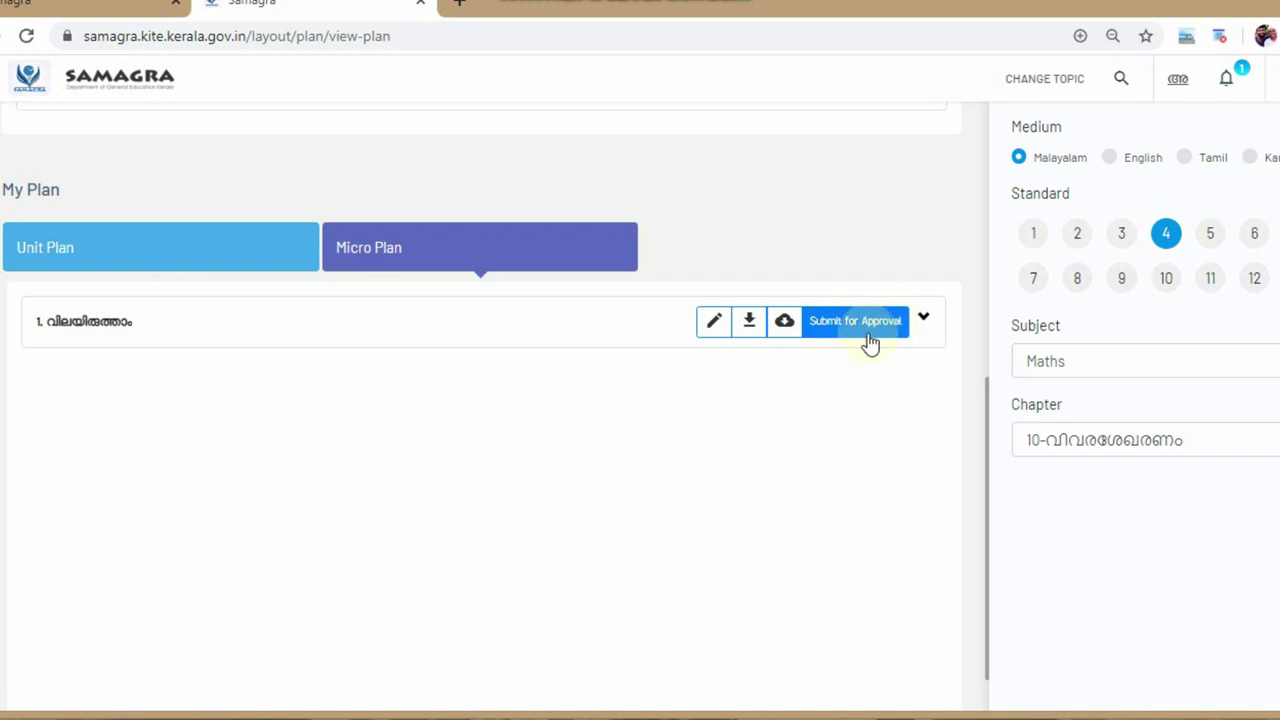
{"action": "left_click", "coordinate": [834, 328]}
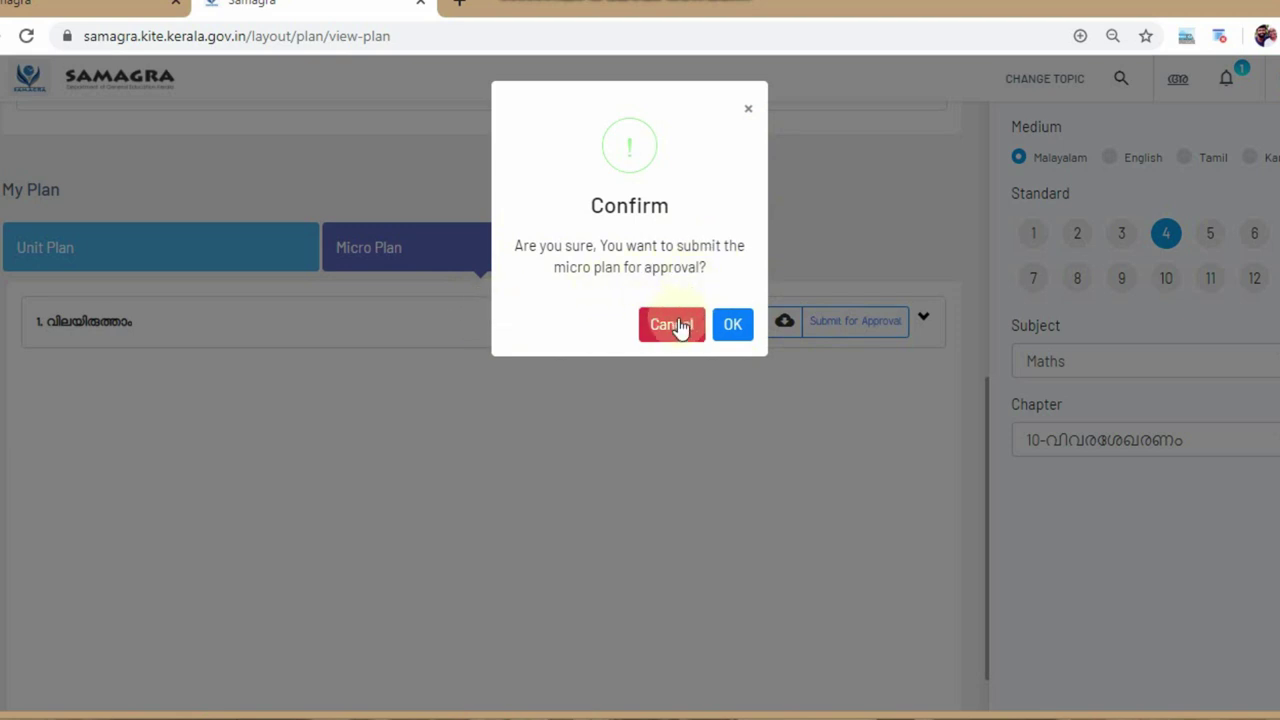
{"action": "left_click", "coordinate": [731, 328]}
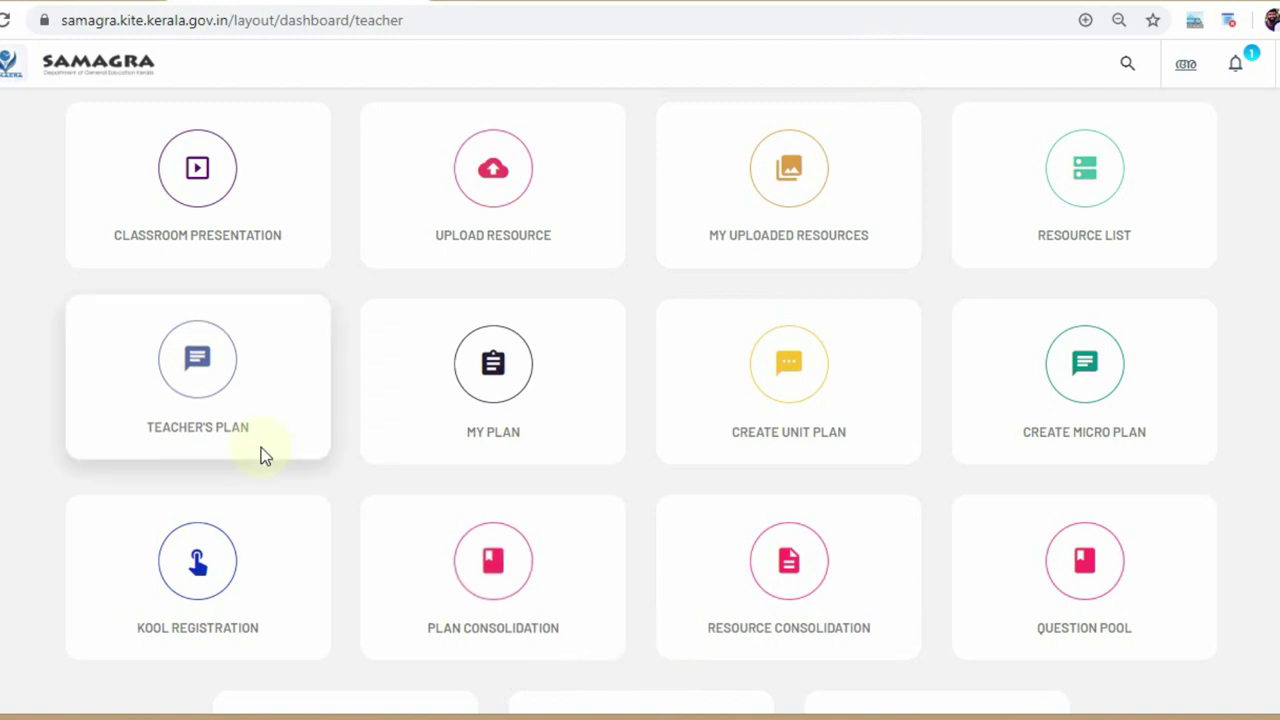
- Find the A sob micro plans under English, chapter 4-The Lost Child, learning outcome 1
{"action": "left_click", "coordinate": [190, 402]}
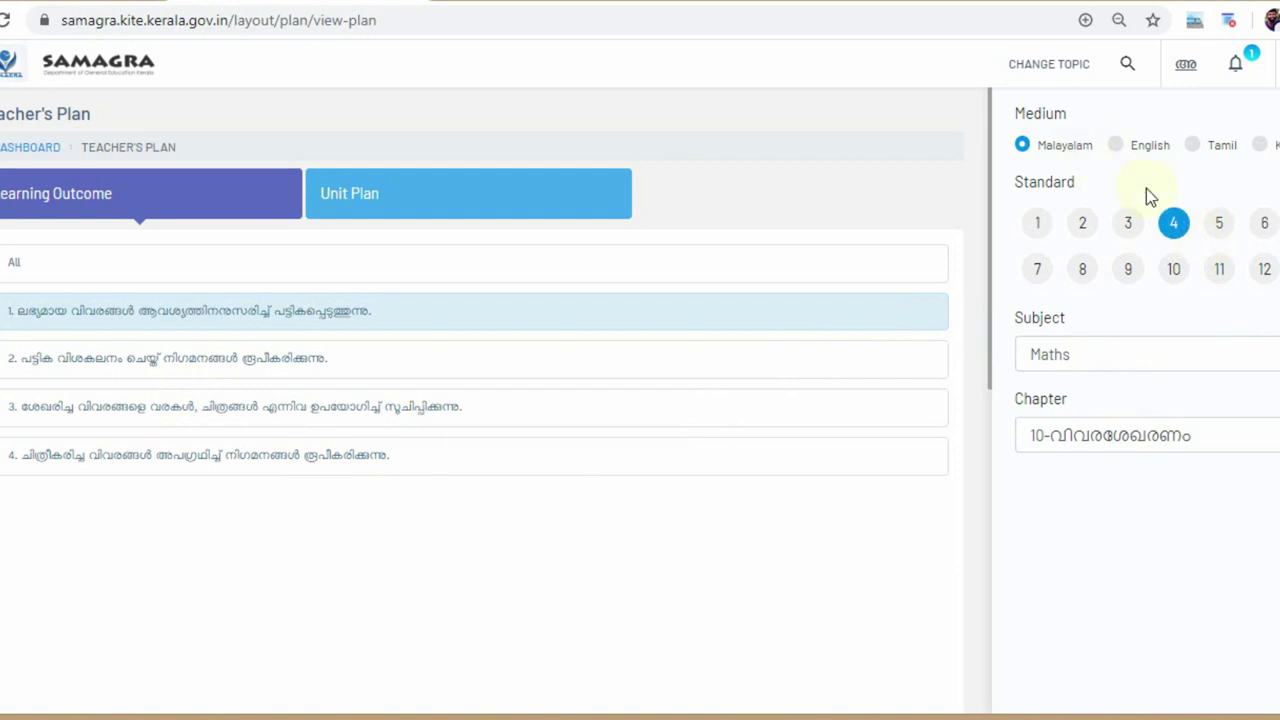
{"action": "left_click", "coordinate": [1143, 362]}
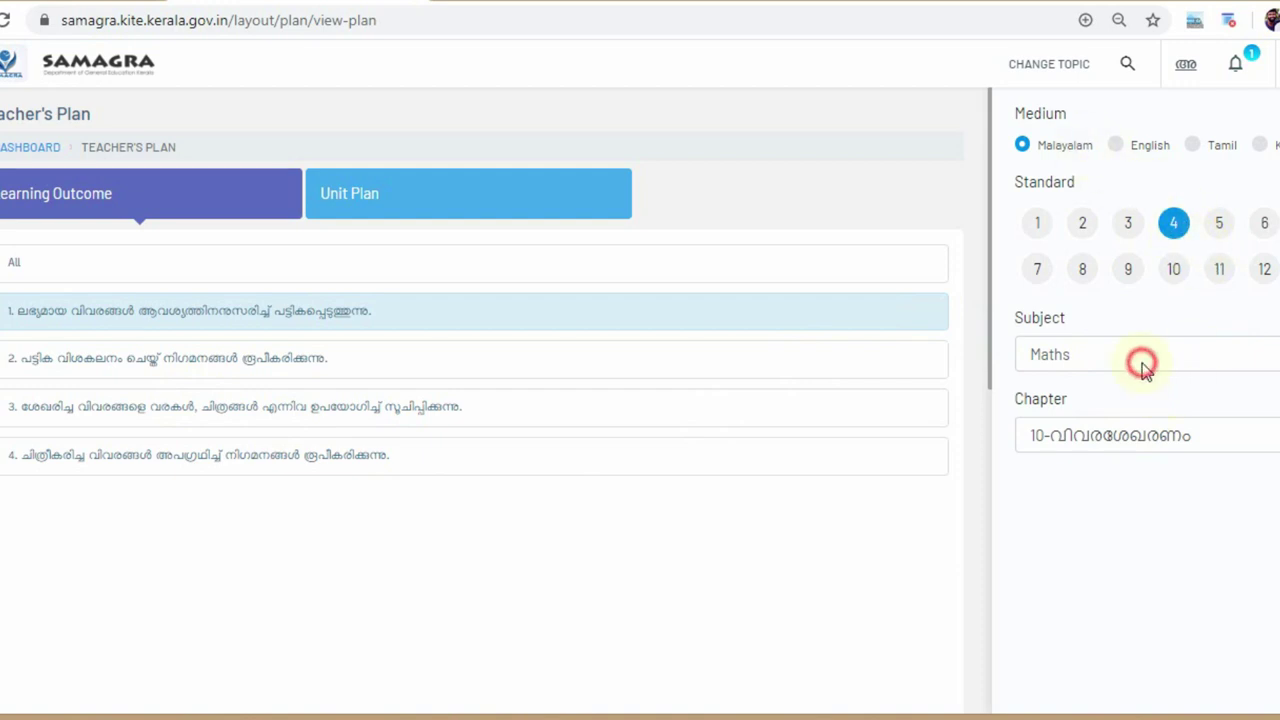
{"action": "left_click", "coordinate": [1100, 440]}
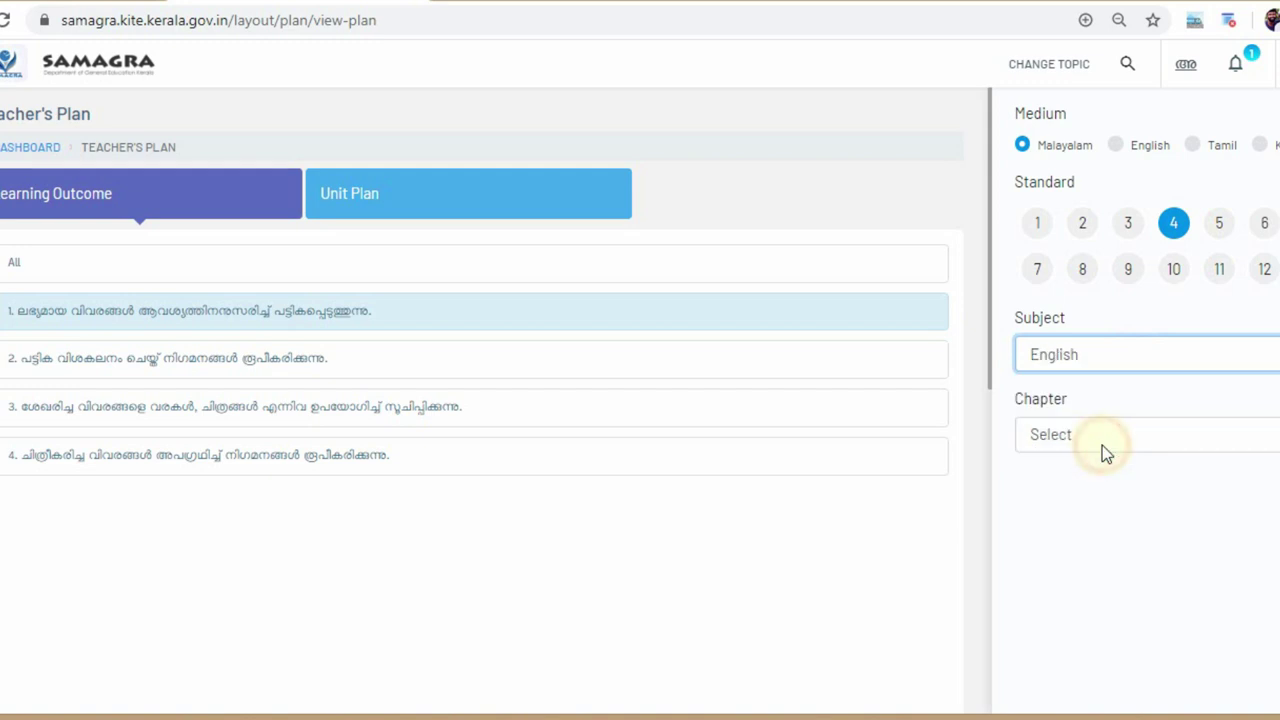
{"action": "left_click", "coordinate": [1097, 433]}
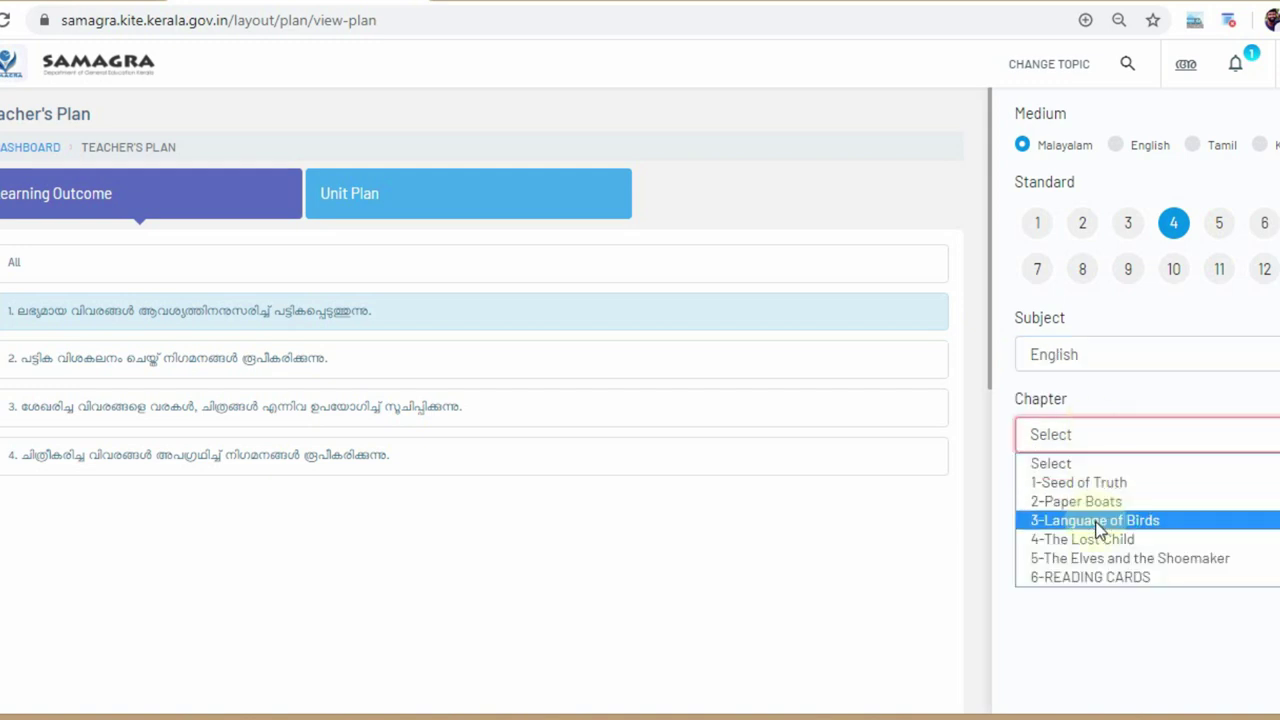
{"action": "left_click", "coordinate": [1100, 539]}
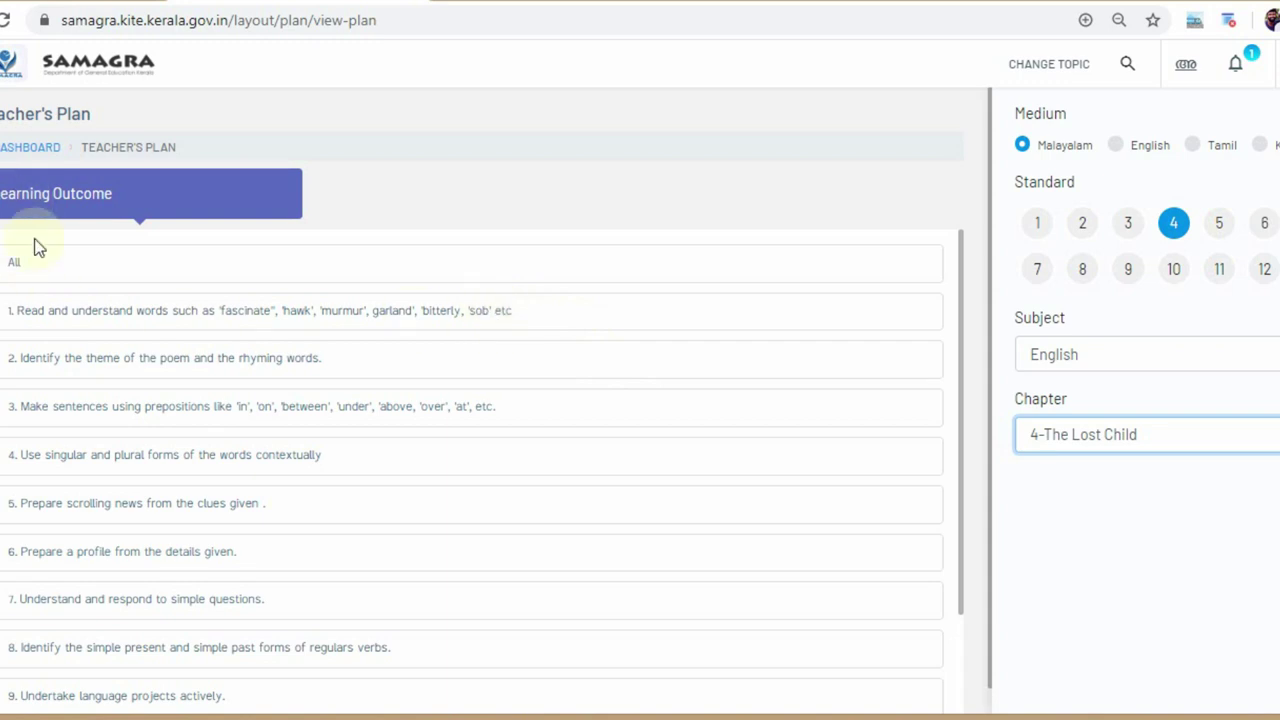
{"action": "left_click", "coordinate": [76, 325]}
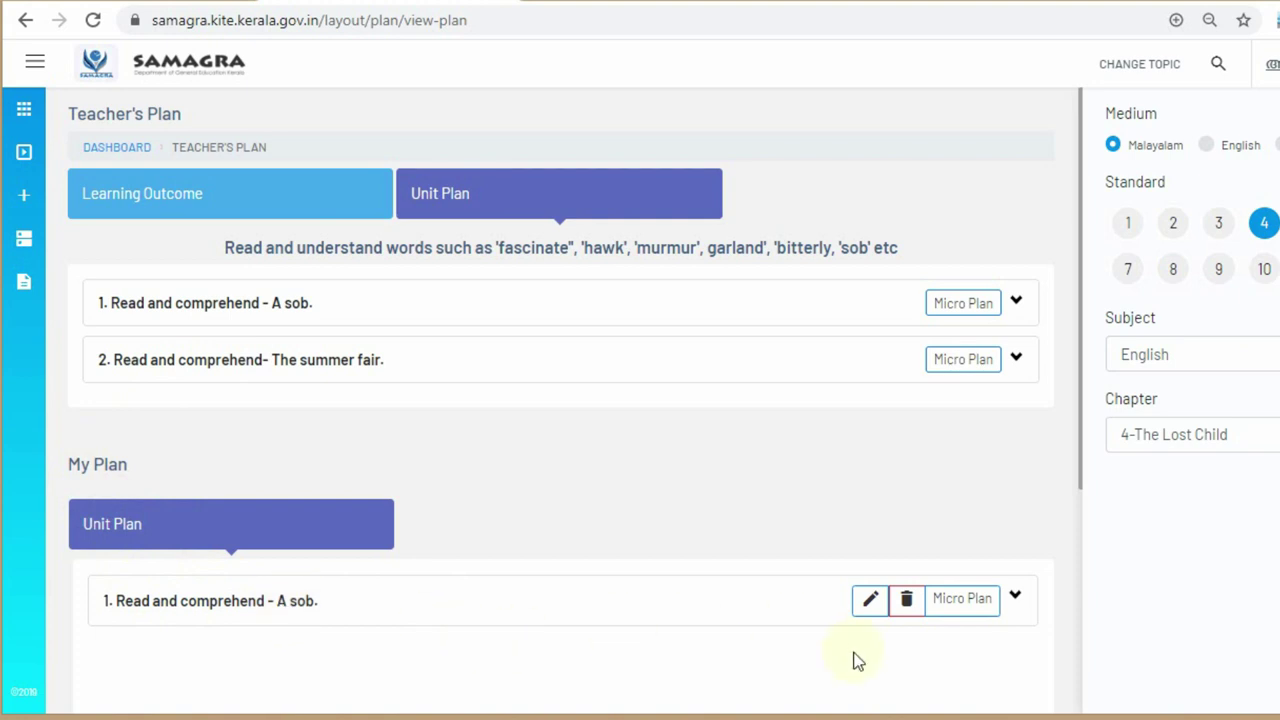
{"action": "left_click", "coordinate": [960, 600]}
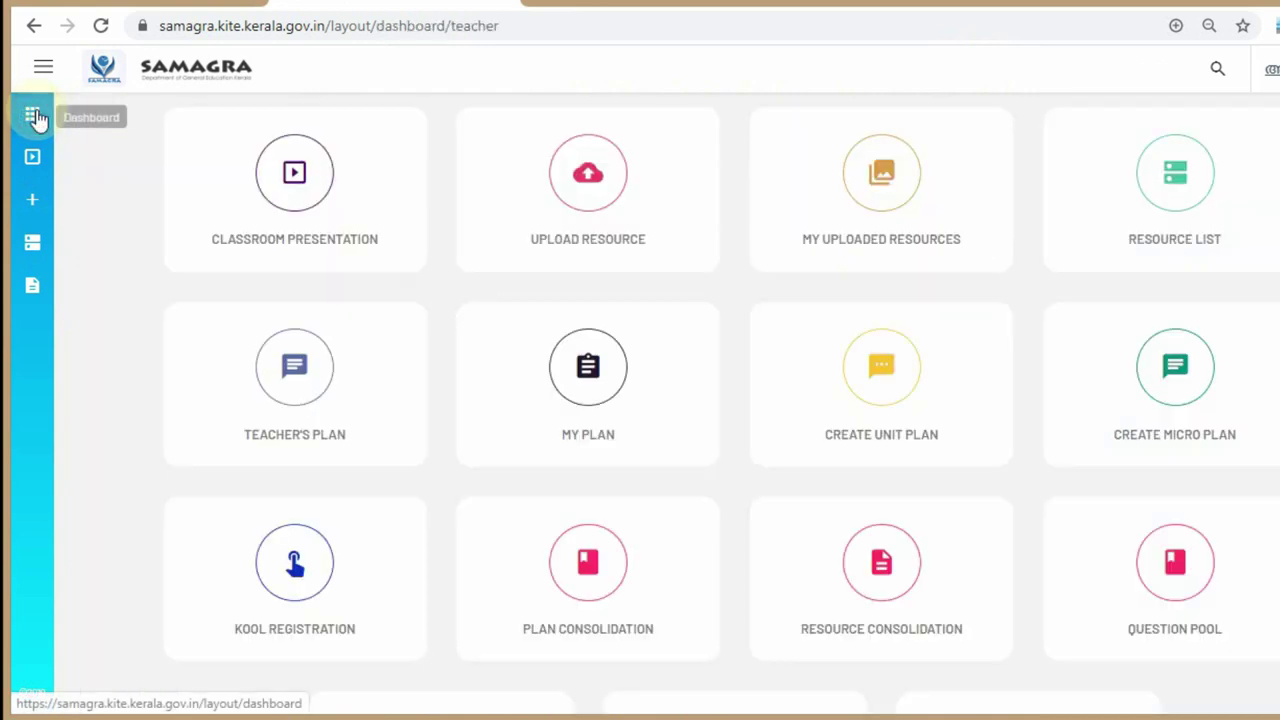
- Reopen Teacher's Plan filtered to English, chapter 4-The Lost Child, listing outcome 1's unit plans
{"action": "left_click", "coordinate": [290, 403]}
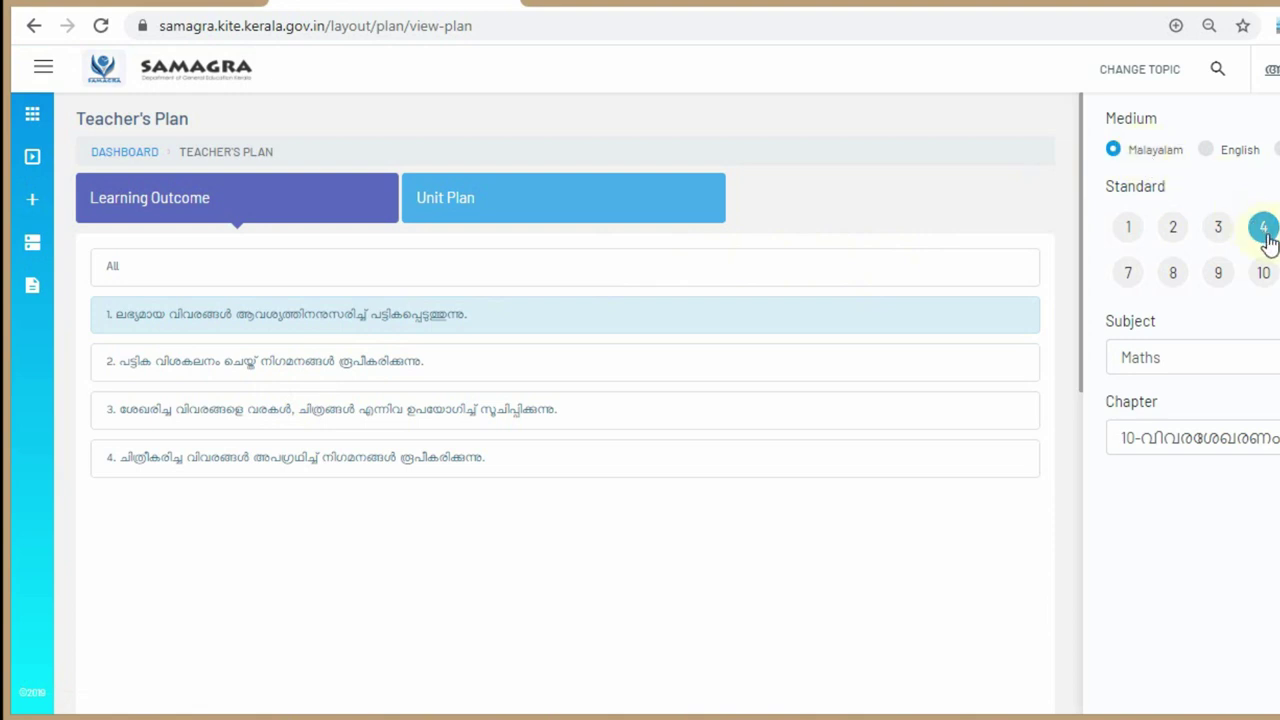
{"action": "left_click", "coordinate": [1196, 360]}
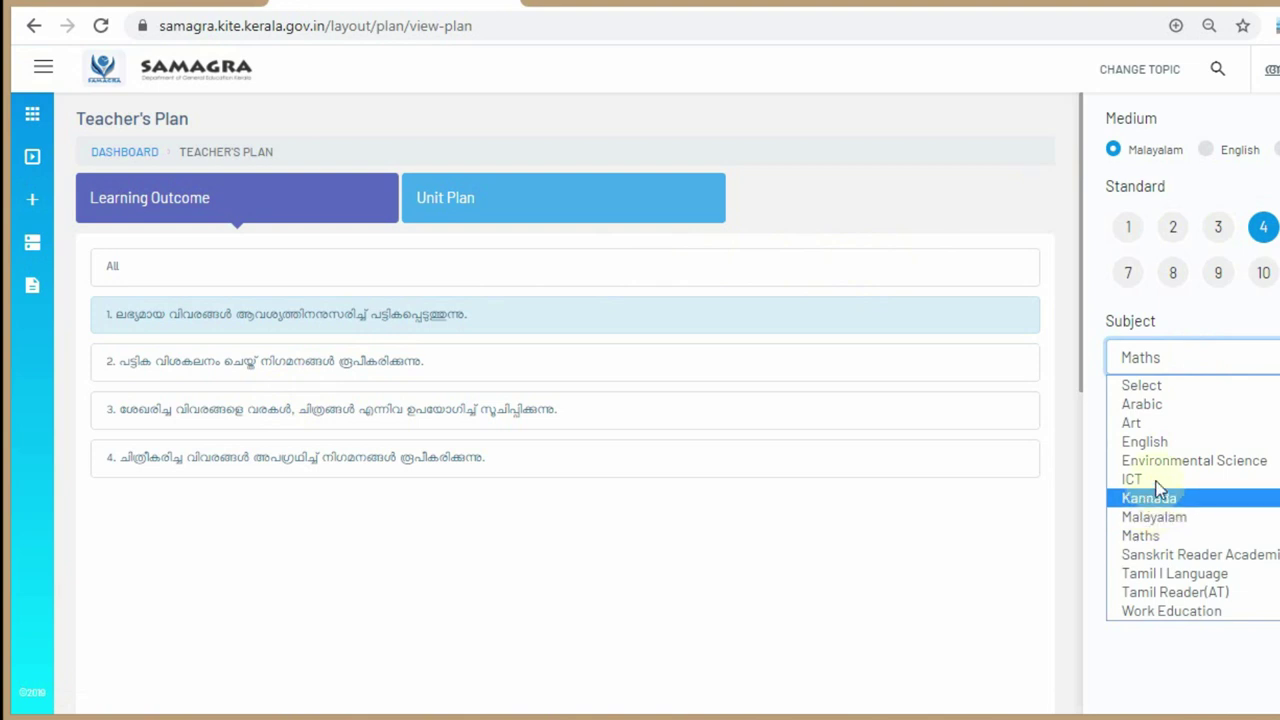
{"action": "left_click", "coordinate": [1154, 442]}
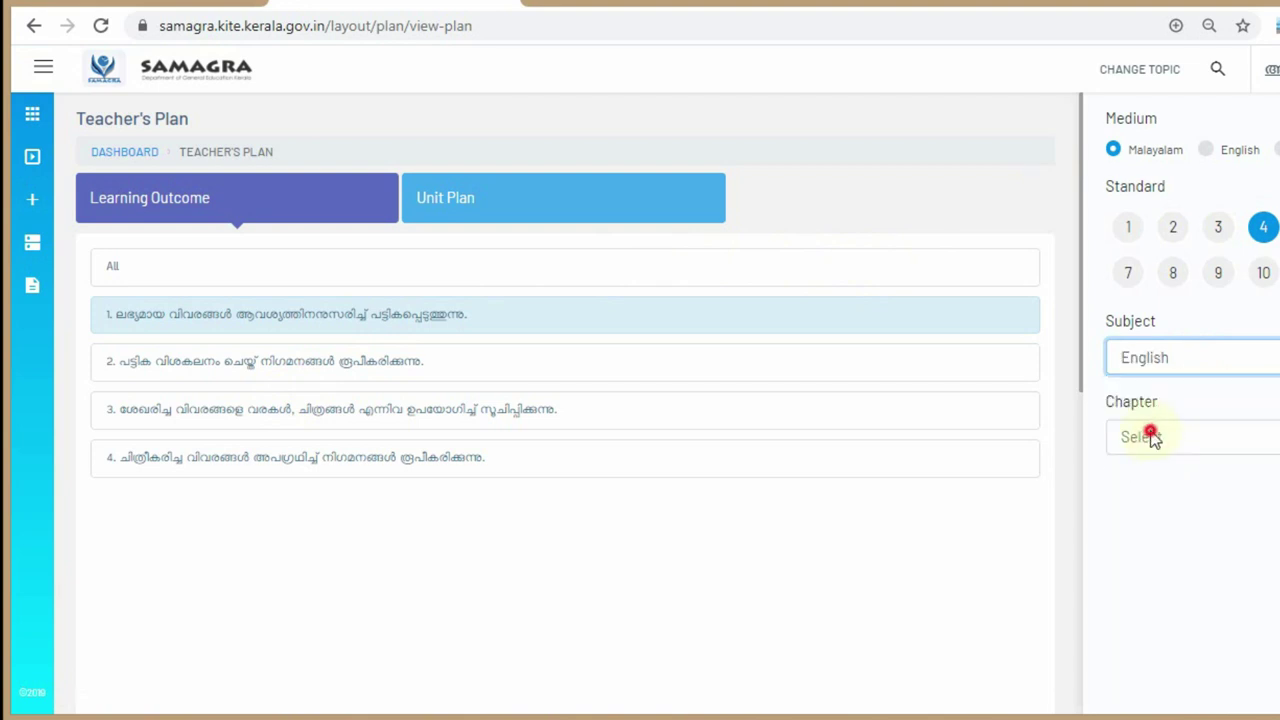
{"action": "left_click", "coordinate": [1152, 440]}
{"action": "left_click", "coordinate": [1180, 541]}
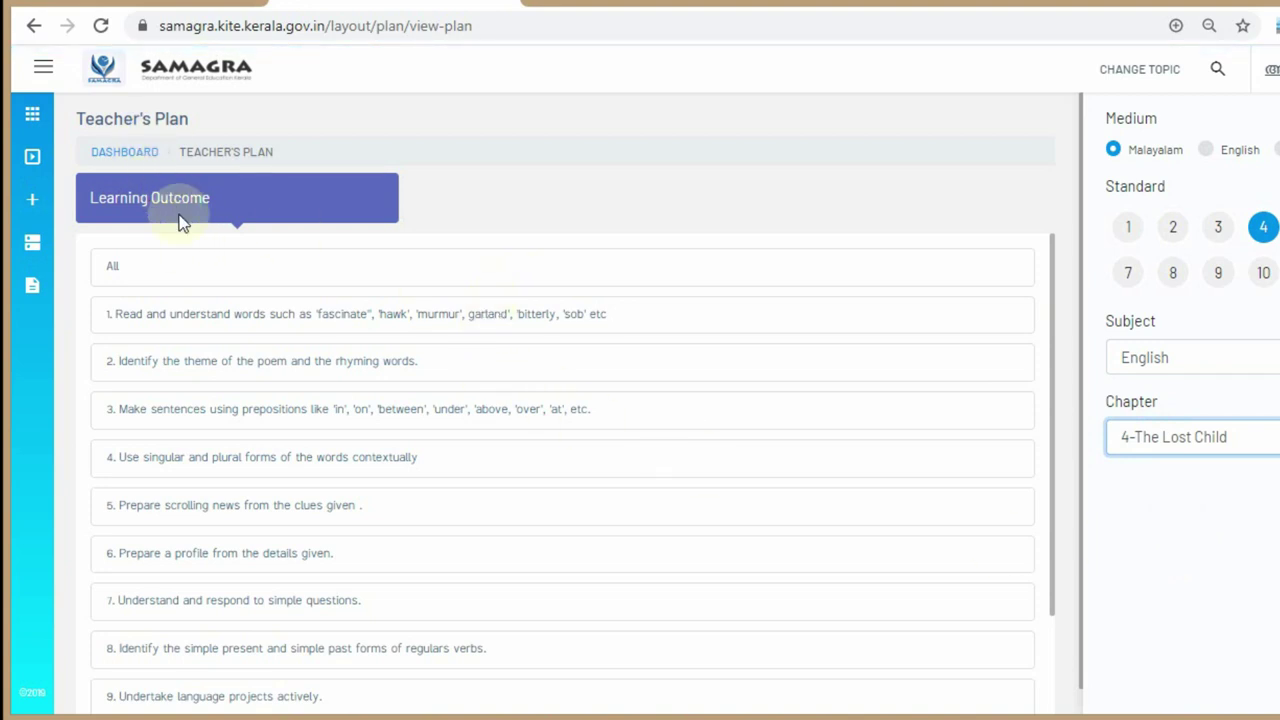
{"action": "left_click", "coordinate": [234, 326]}
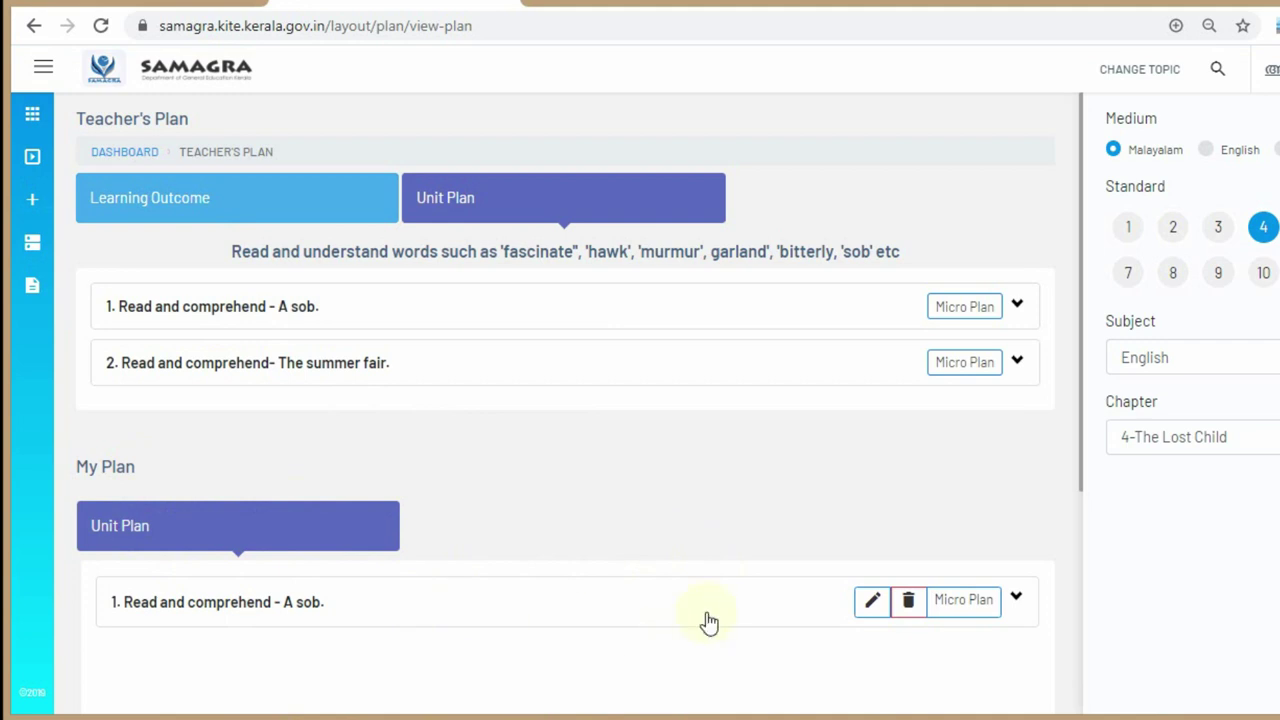
- Expand the approved A sob micro plan and scroll down to its Add Reflection Note form
{"action": "left_click", "coordinate": [968, 601]}
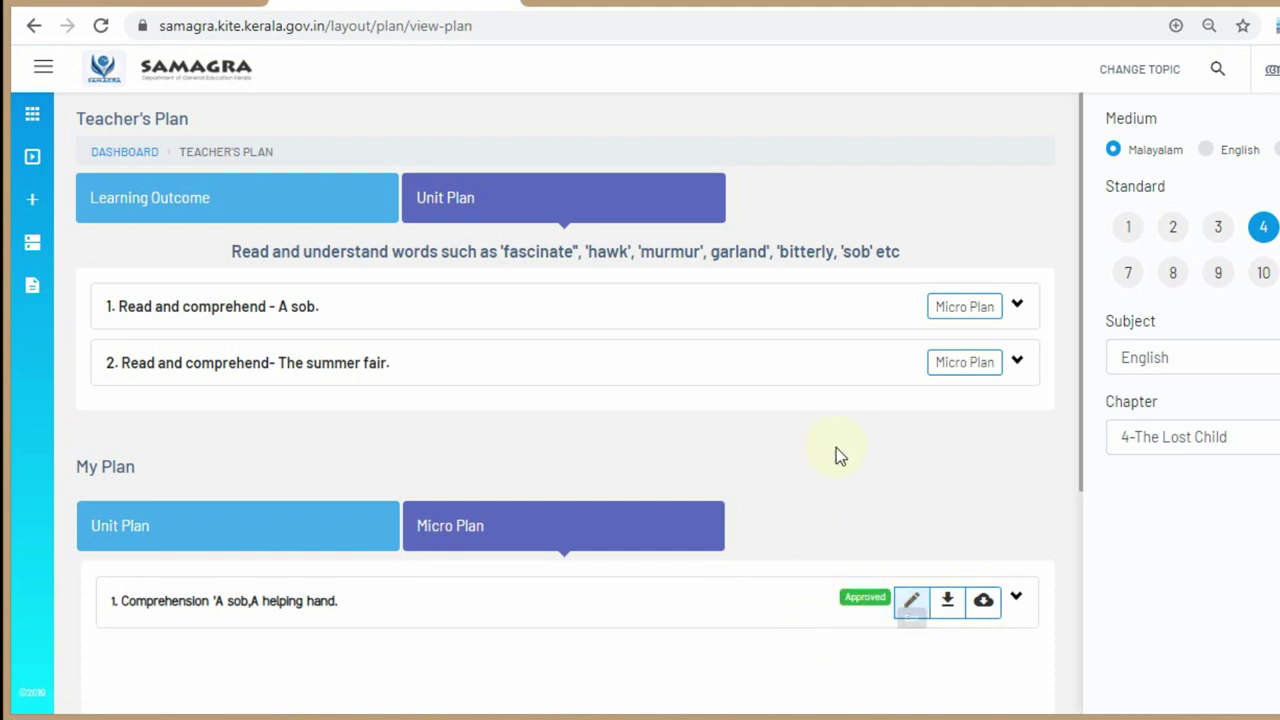
{"action": "left_click", "coordinate": [1017, 600]}
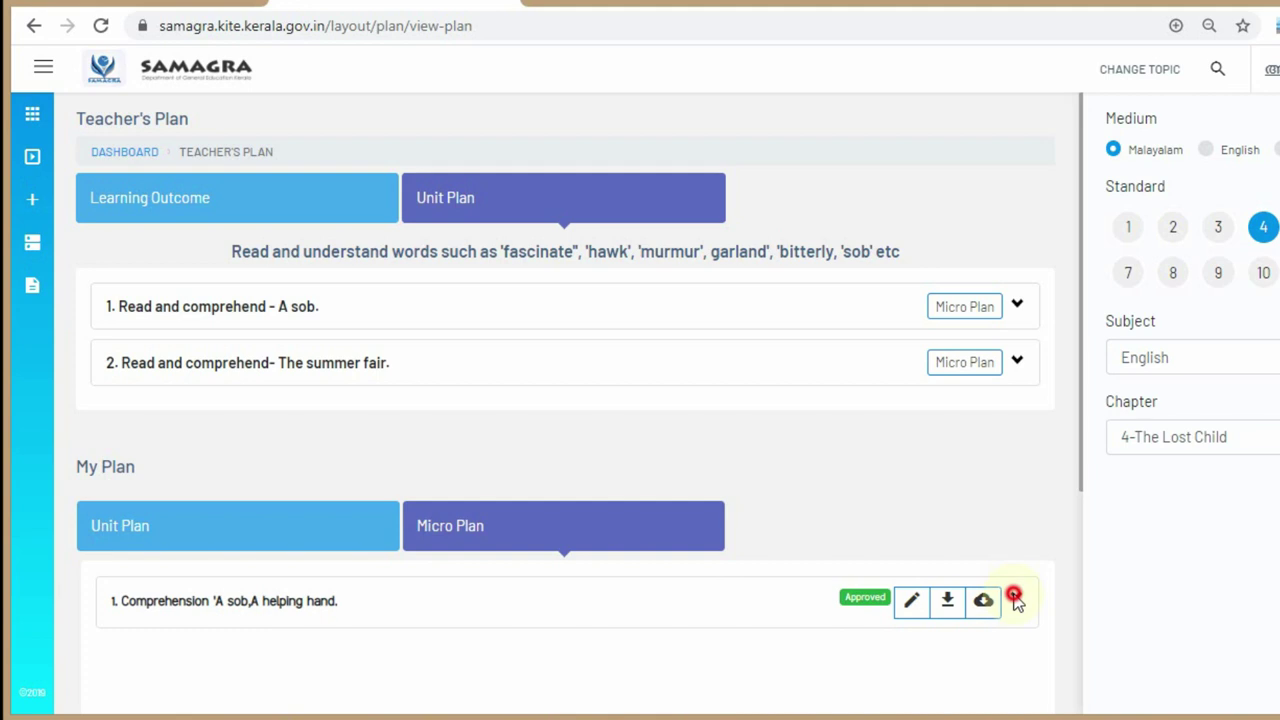
{"action": "left_click", "coordinate": [1017, 609]}
{"action": "left_click", "coordinate": [1020, 611]}
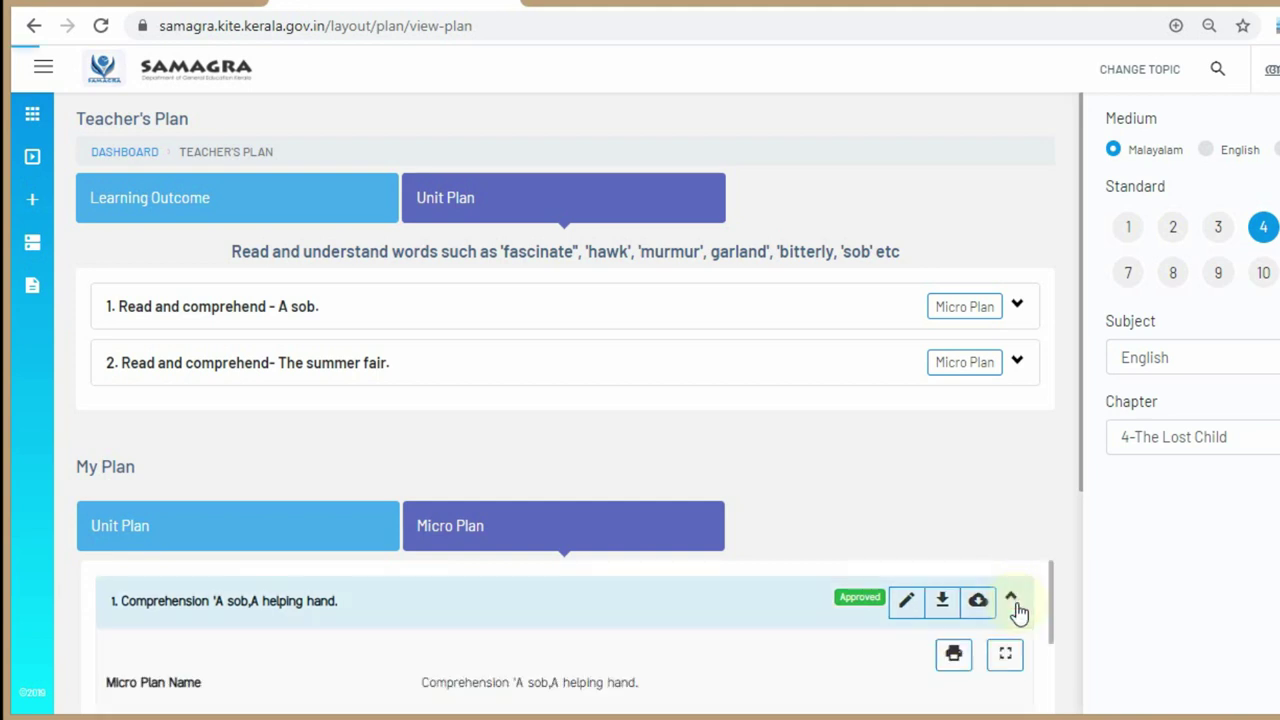
{"action": "left_click_drag", "start_coordinate": [1052, 600], "coordinate": [1050, 652]}
{"action": "left_click", "coordinate": [1081, 488]}
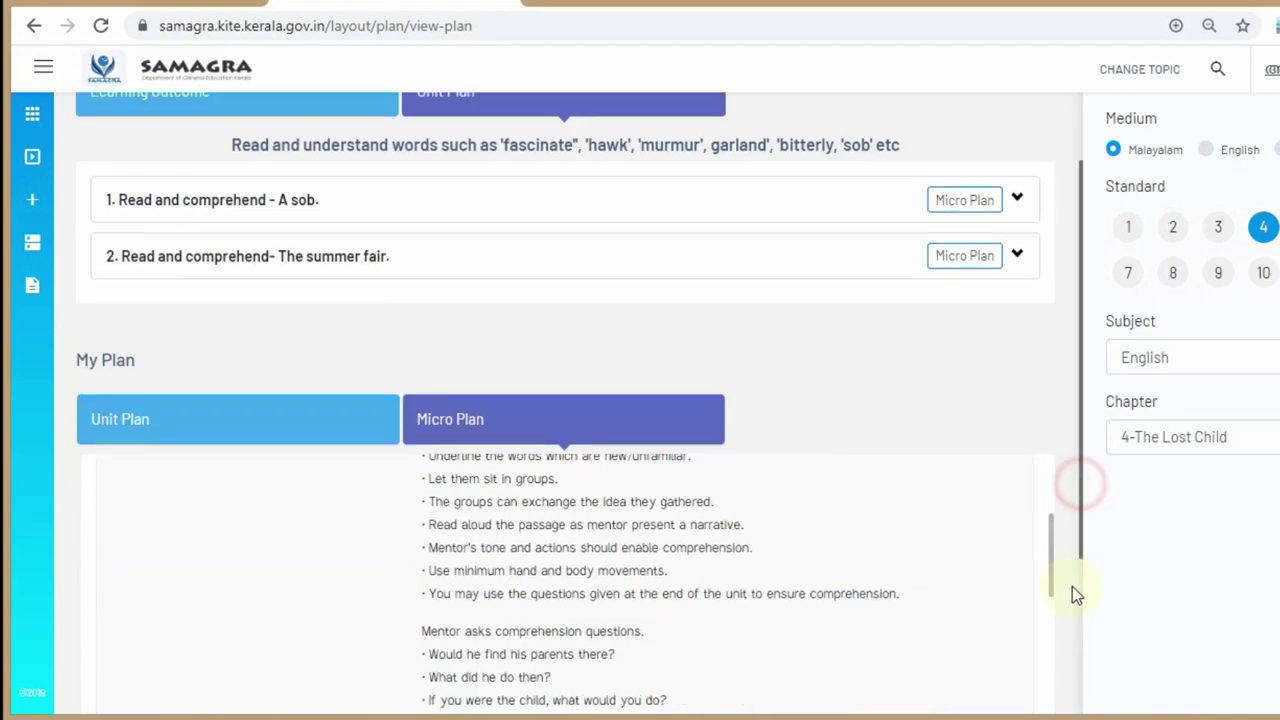
{"action": "left_click_drag", "start_coordinate": [1051, 331], "coordinate": [1072, 709]}
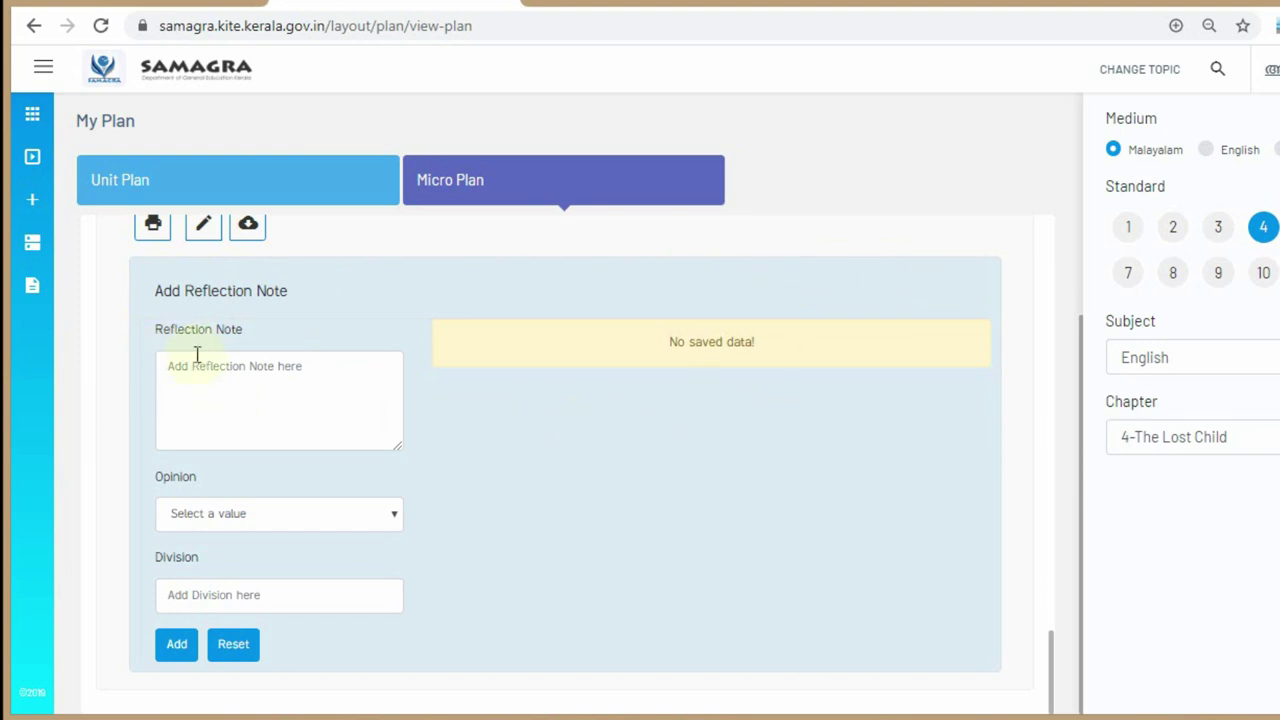
- Leave Reflection Note and Division blank, and reset Opinion from Good to 'Select a value'
{"action": "left_click", "coordinate": [346, 386]}
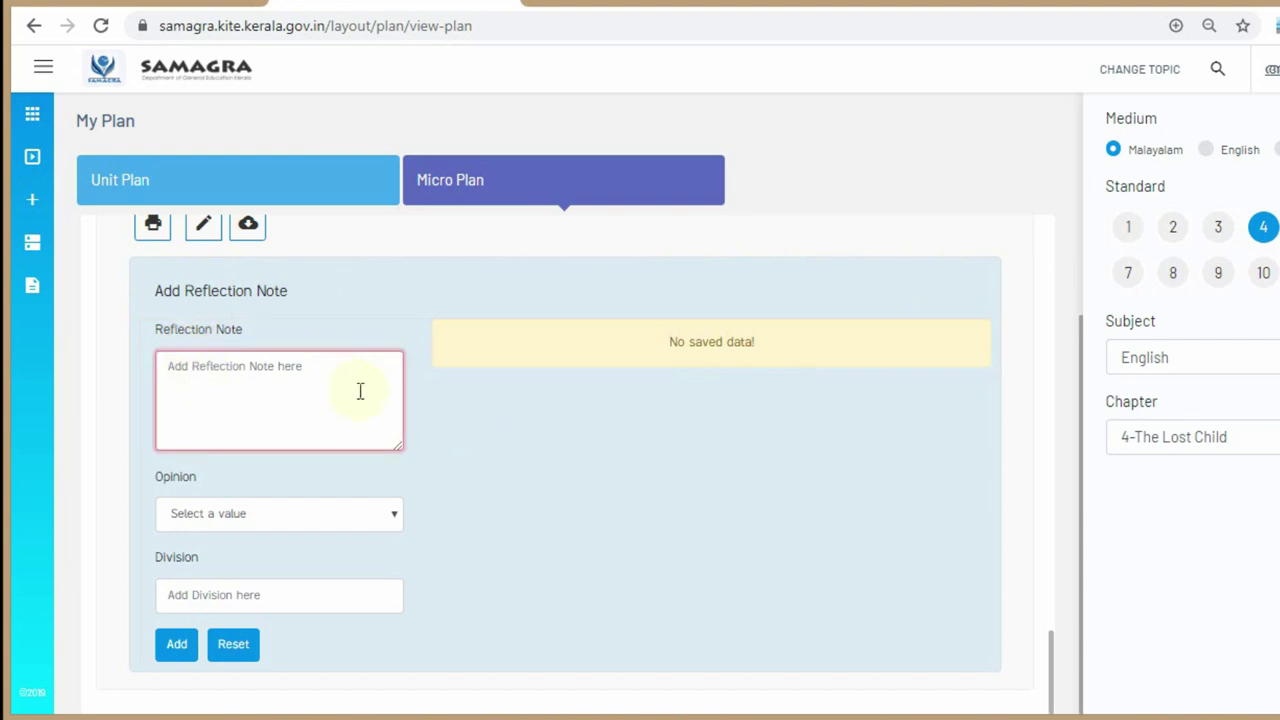
{"action": "left_click", "coordinate": [224, 522]}
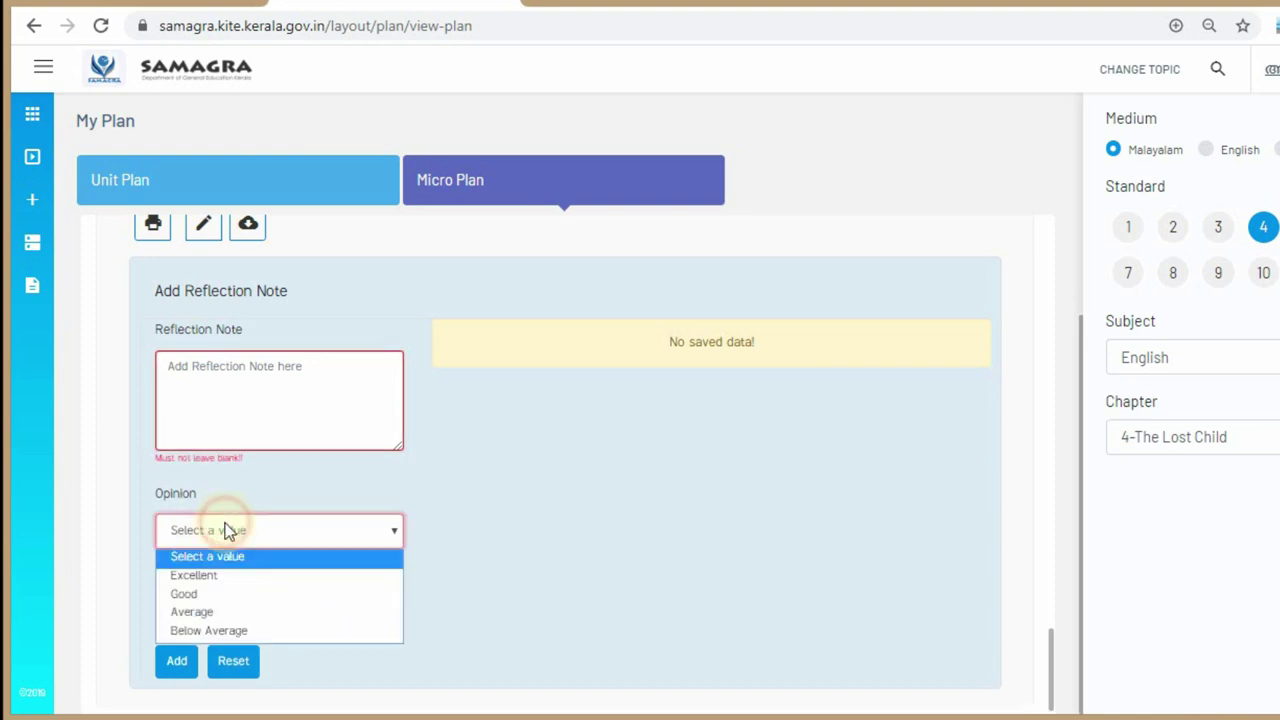
{"action": "left_click", "coordinate": [243, 594]}
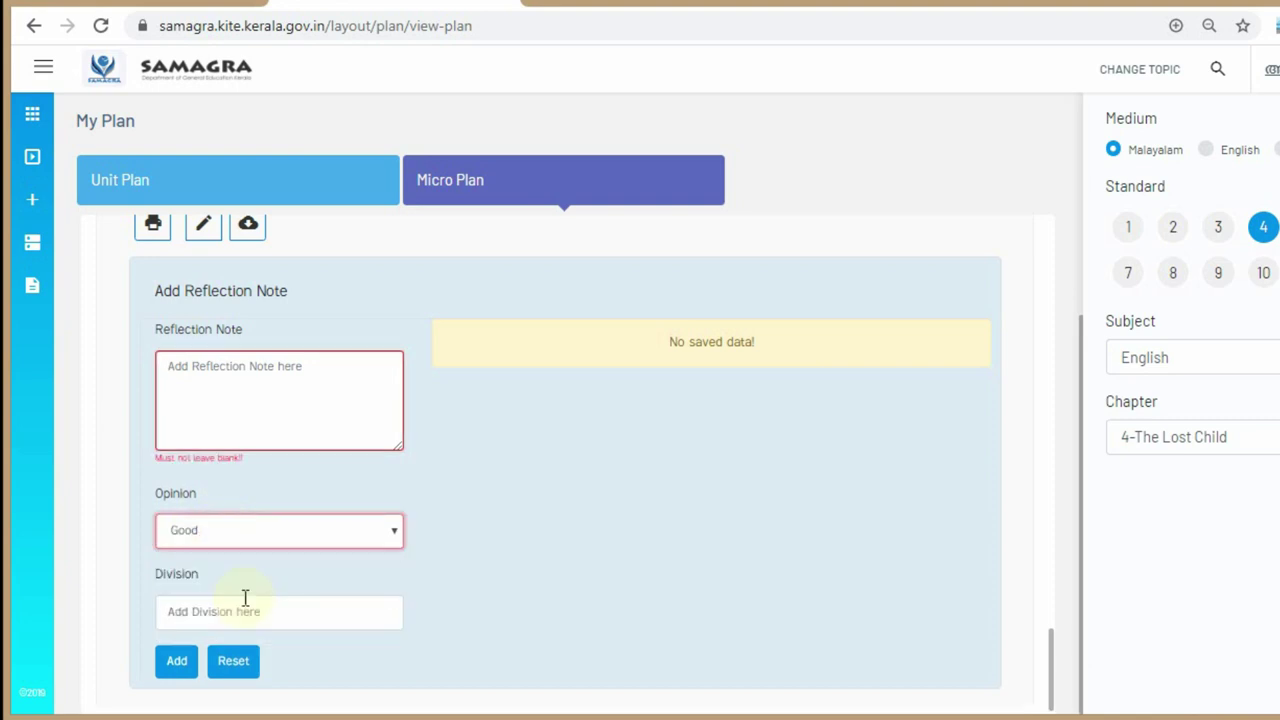
{"action": "left_click", "coordinate": [362, 537]}
{"action": "left_click", "coordinate": [354, 555]}
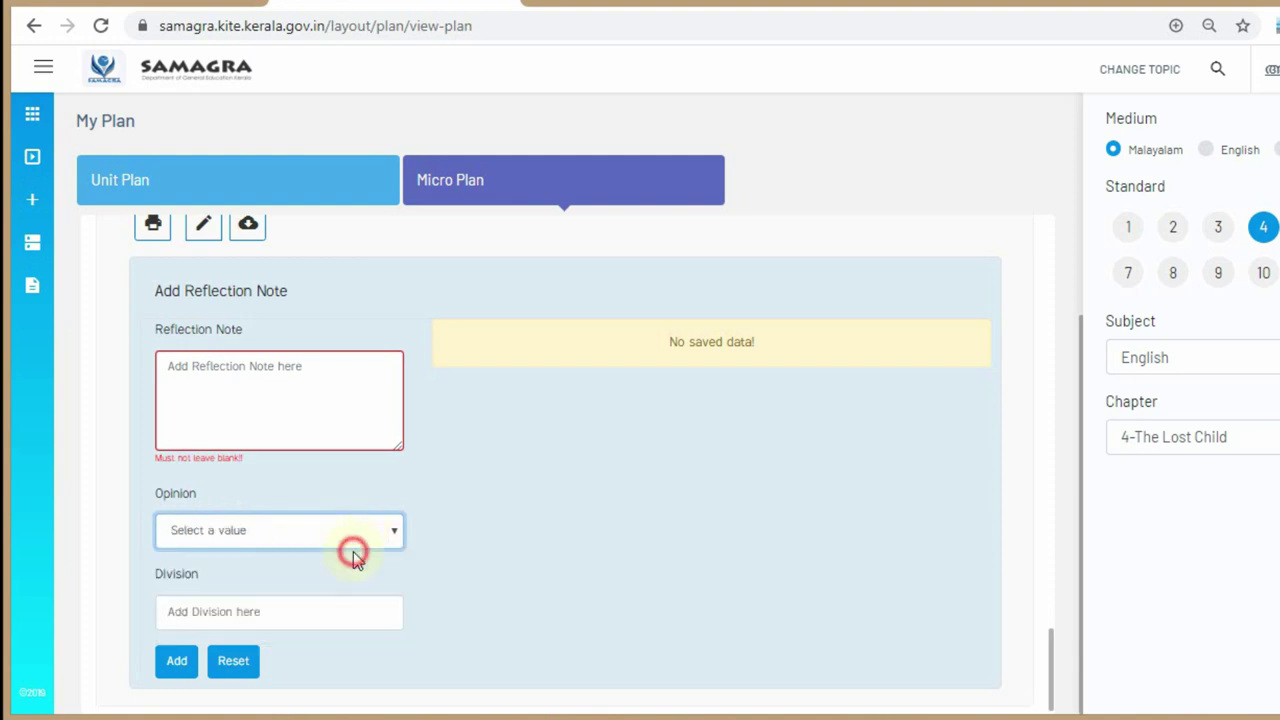
{"action": "left_click", "coordinate": [321, 599]}
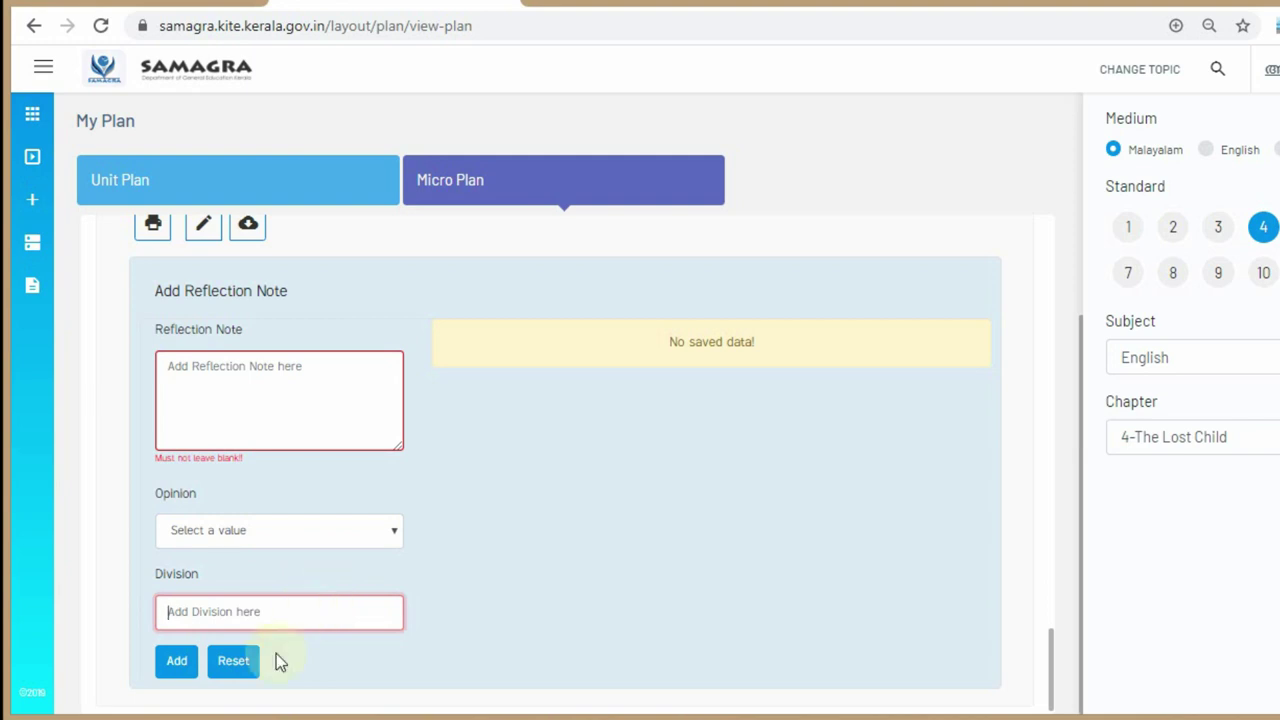
{"action": "left_click", "coordinate": [177, 663]}
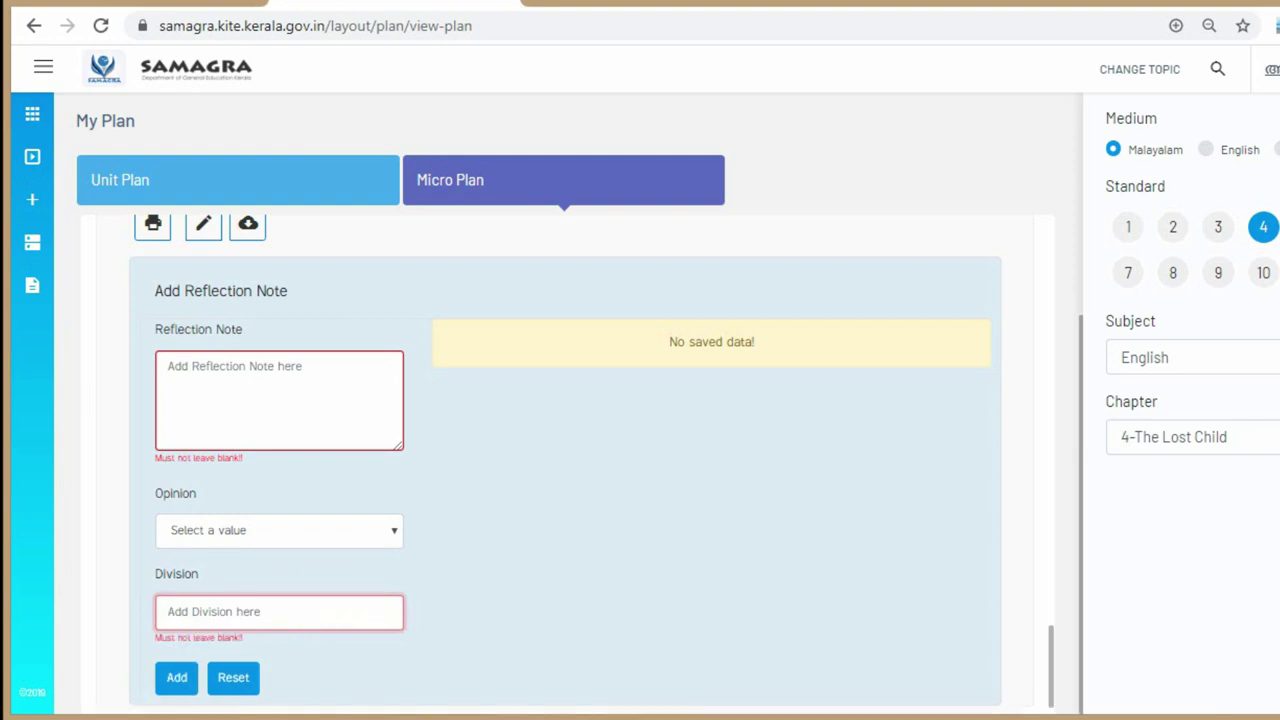